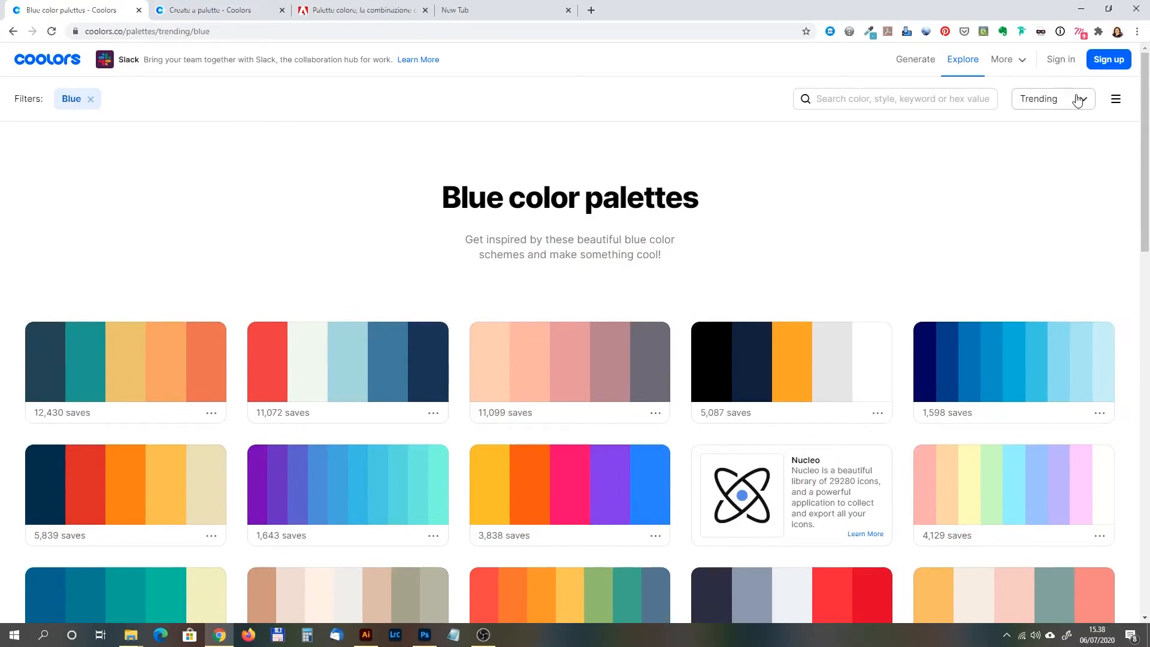
Step: Sort the blue palettes by Latest and open the fifth palette of the first row in the generator
click(1068, 145)
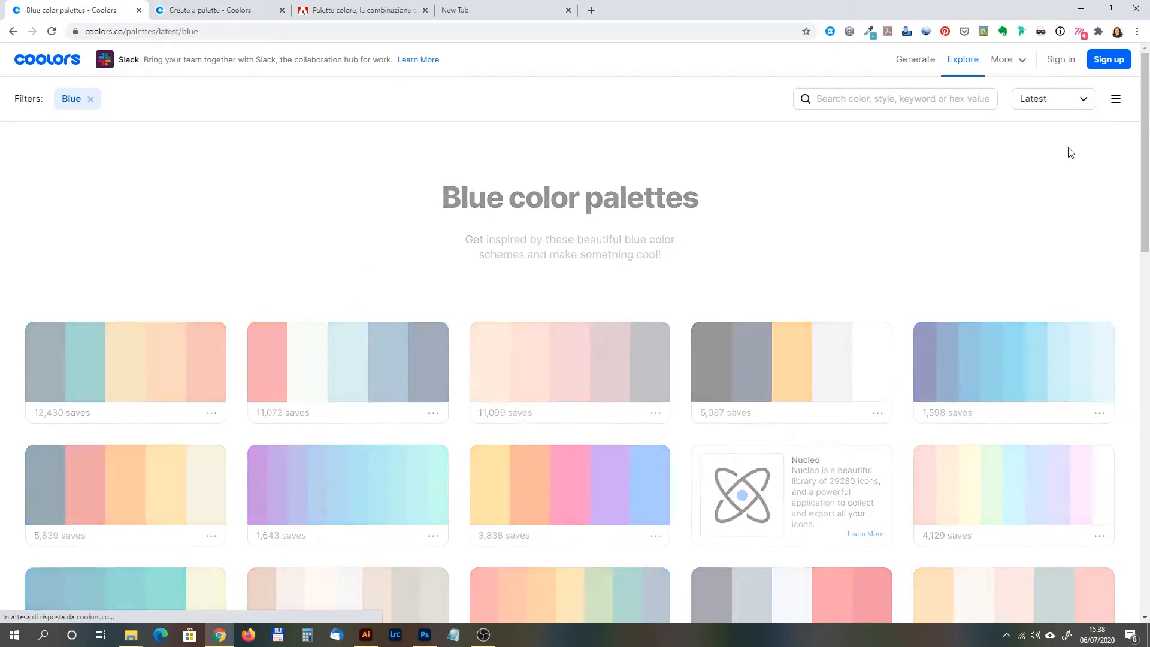
click(1101, 413)
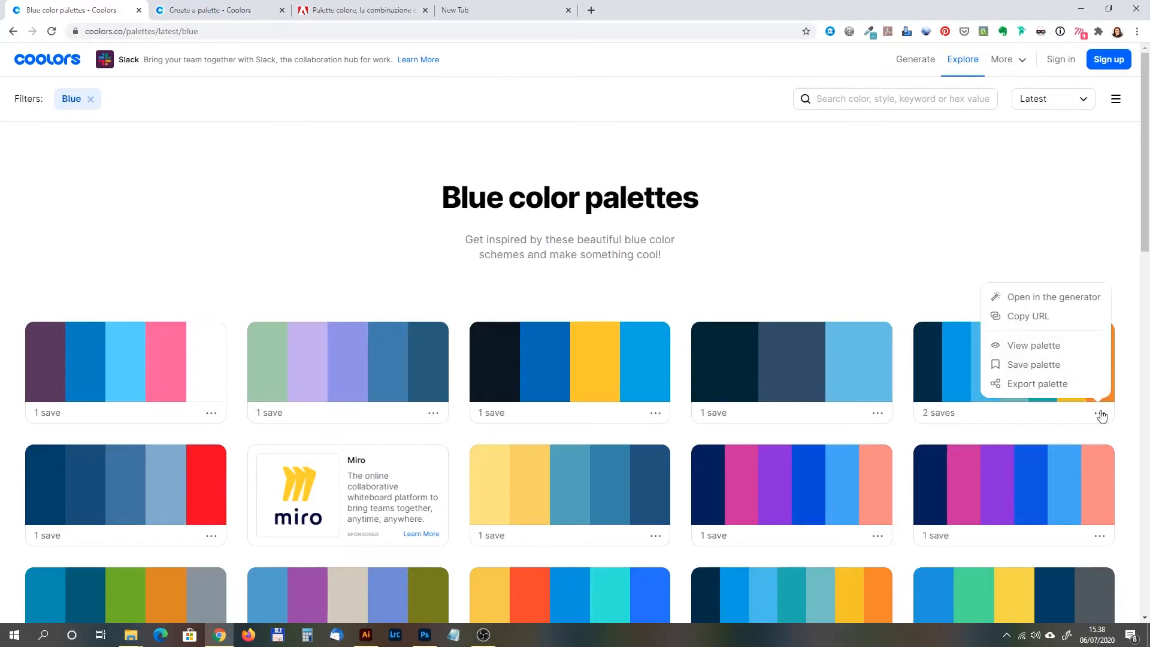
click(1063, 296)
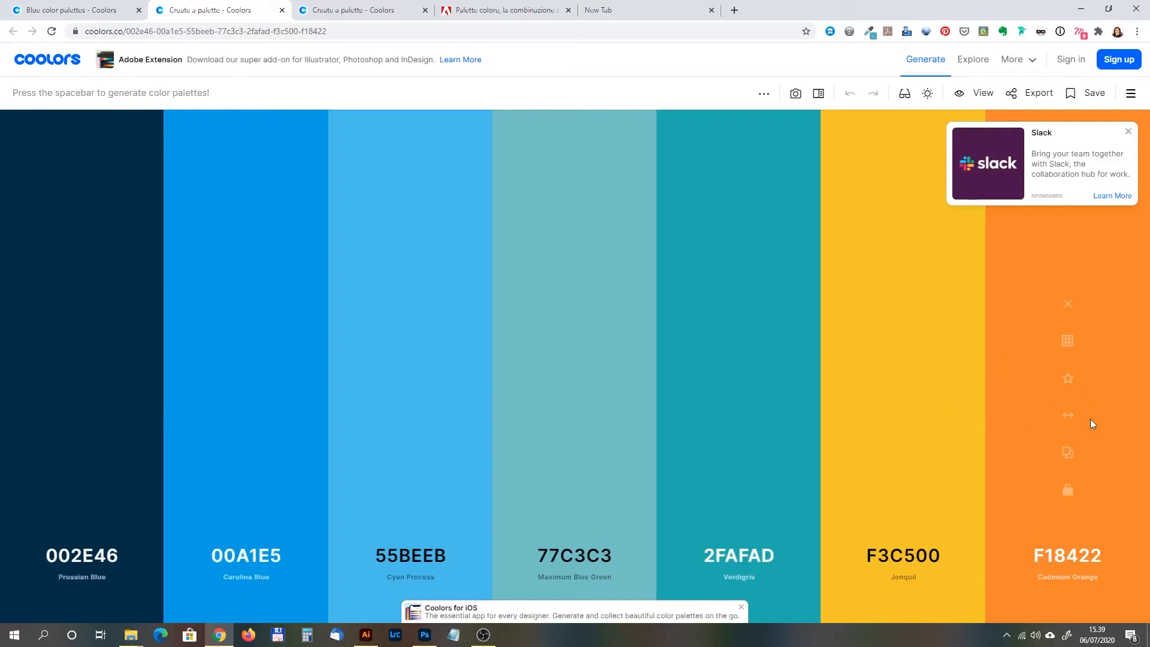
Step: Add a color after the orange F18422 and change it to the lighter shade F8BE8C
click(1069, 453)
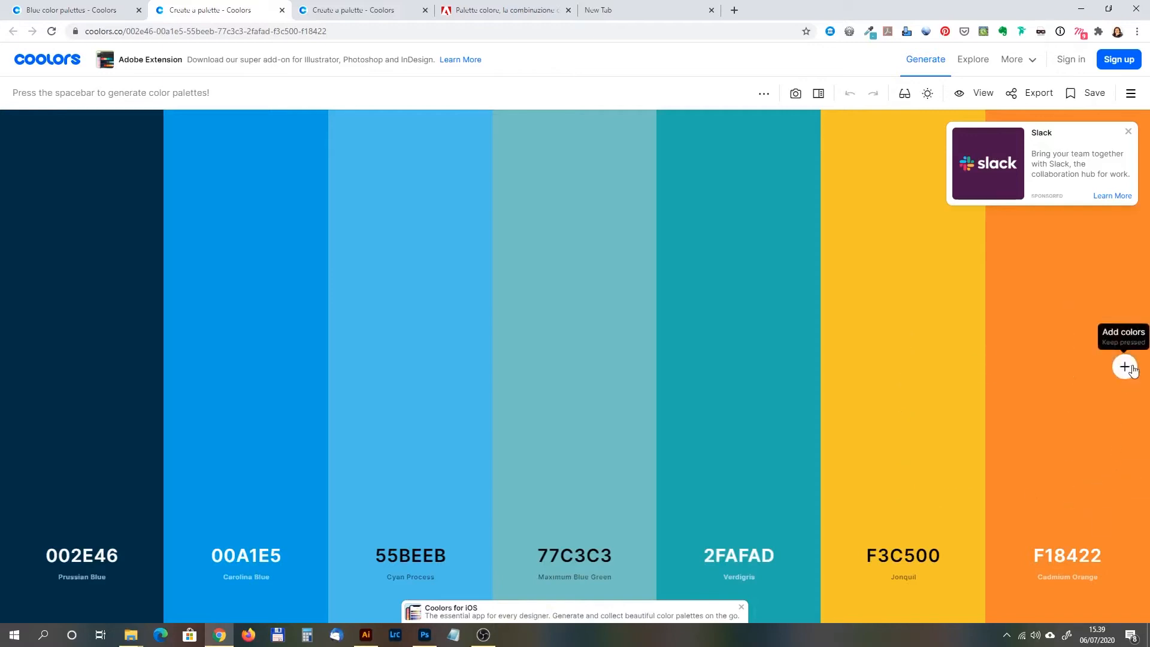
click(1119, 375)
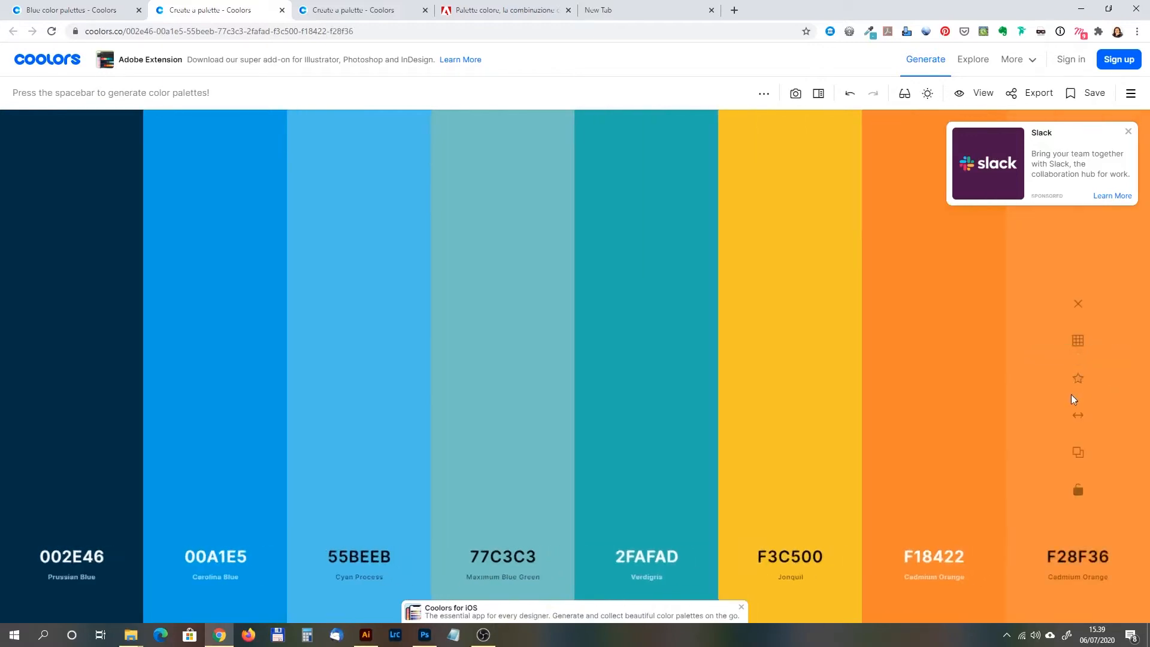
click(1077, 342)
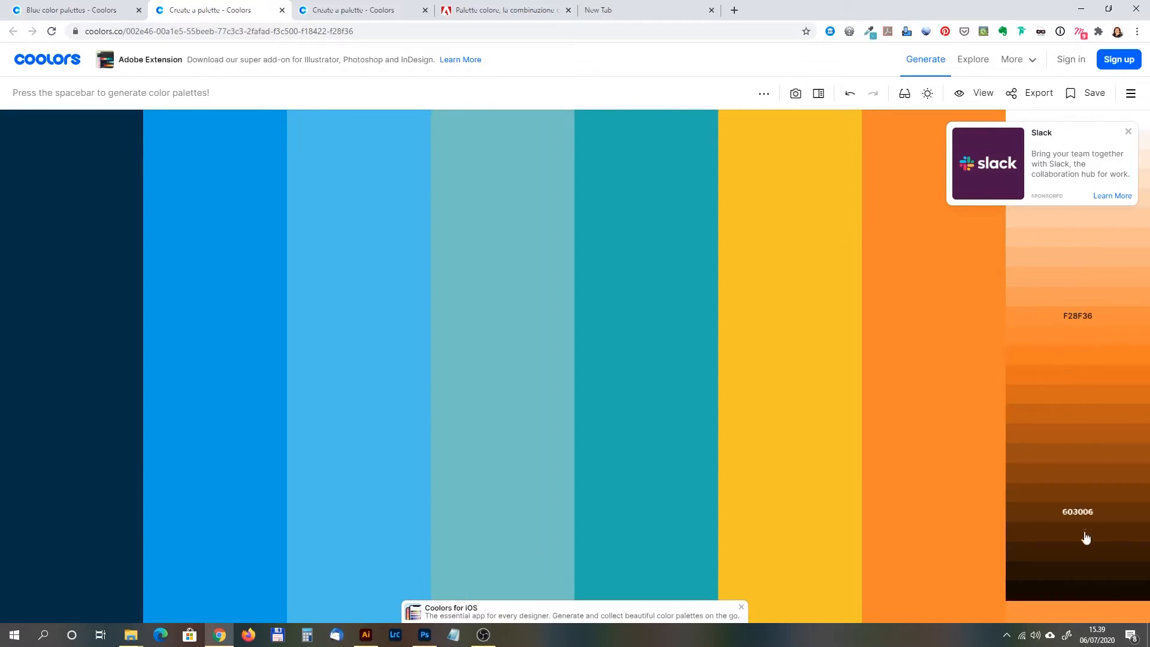
click(1130, 136)
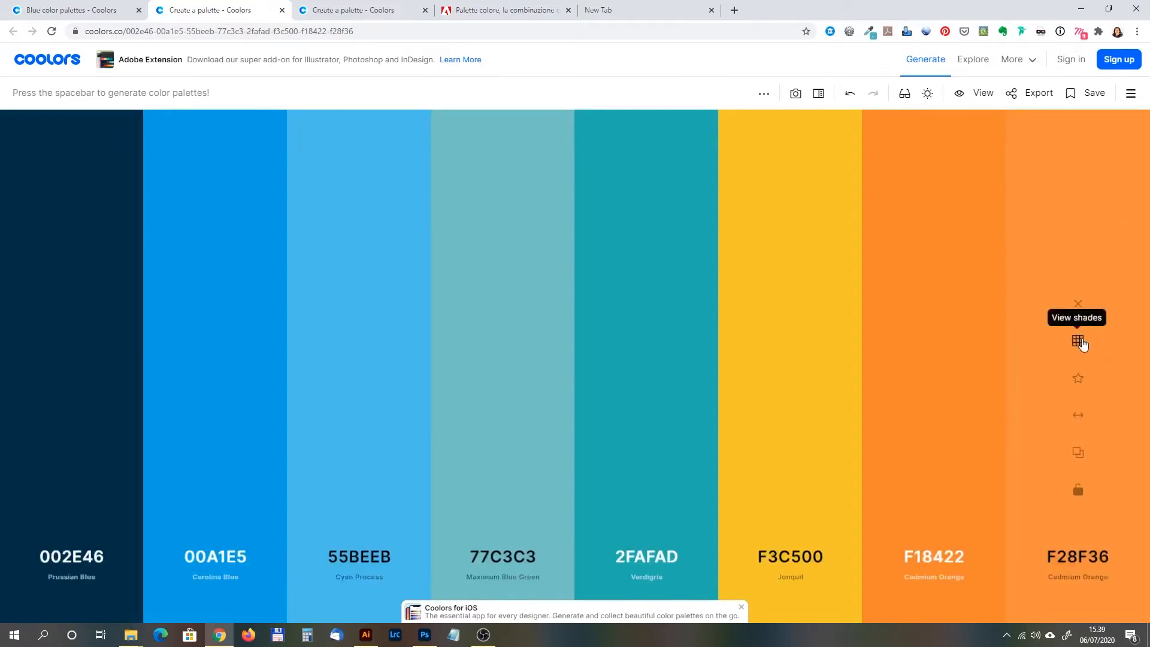
click(1077, 341)
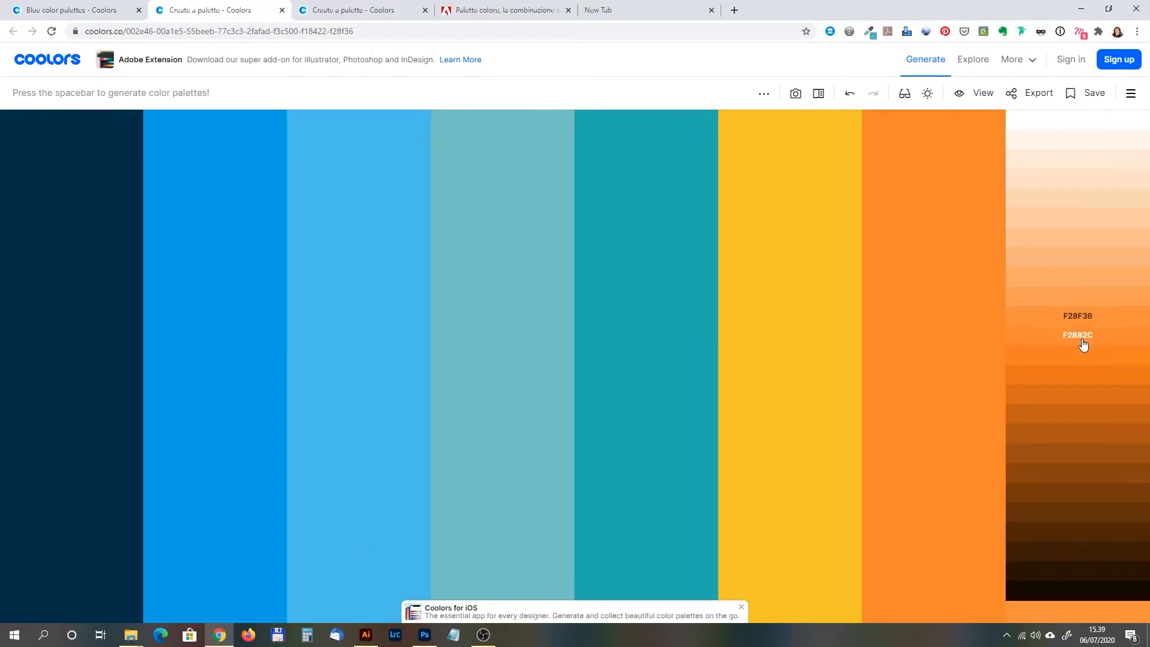
click(1080, 234)
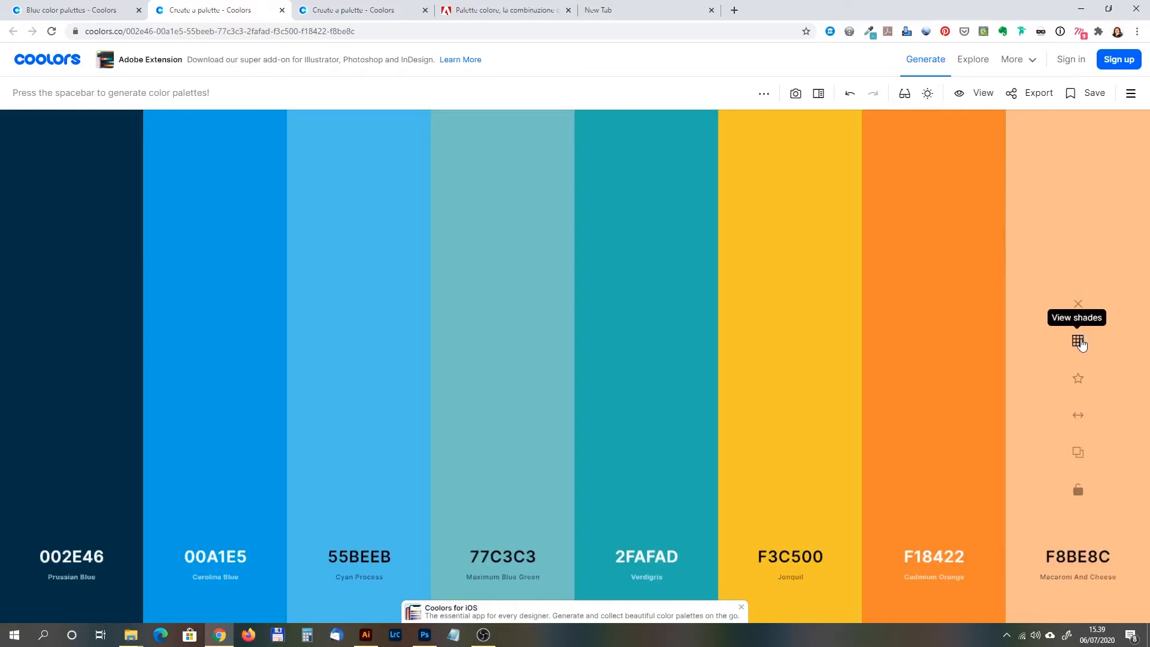
Step: Set the added color's HEX value to FFFFFF and move it between 2FAFAD and F3C500
click(1078, 557)
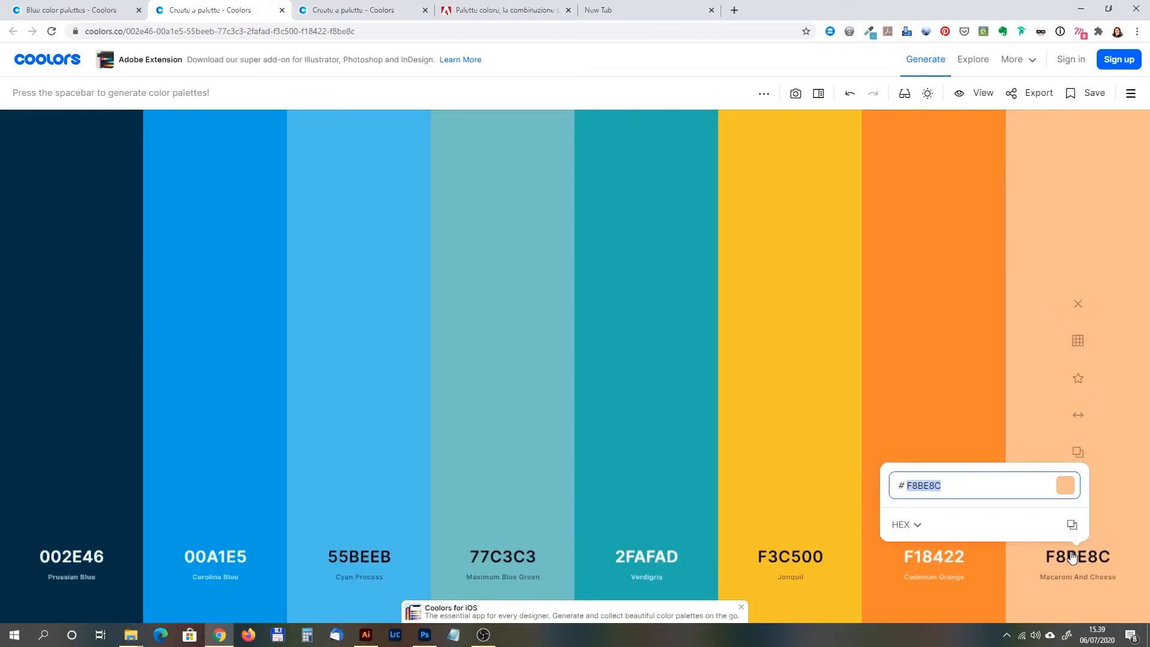
text(FFFFF)
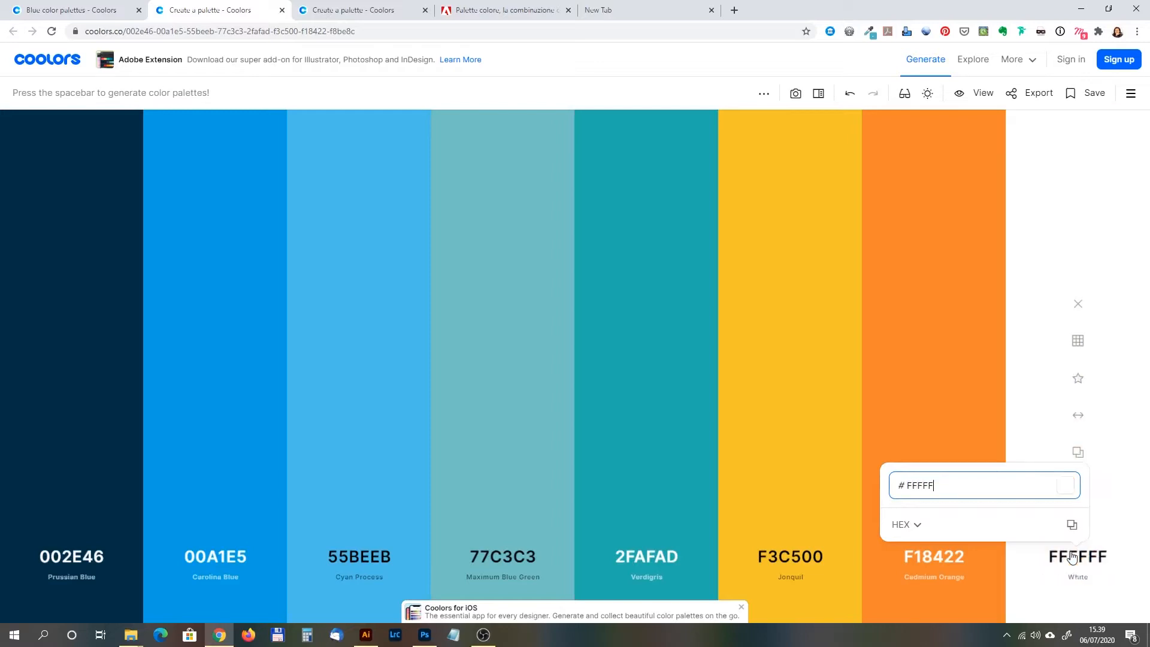
click(942, 486)
text(F)
click(1098, 196)
drag(1088, 421, 815, 424)
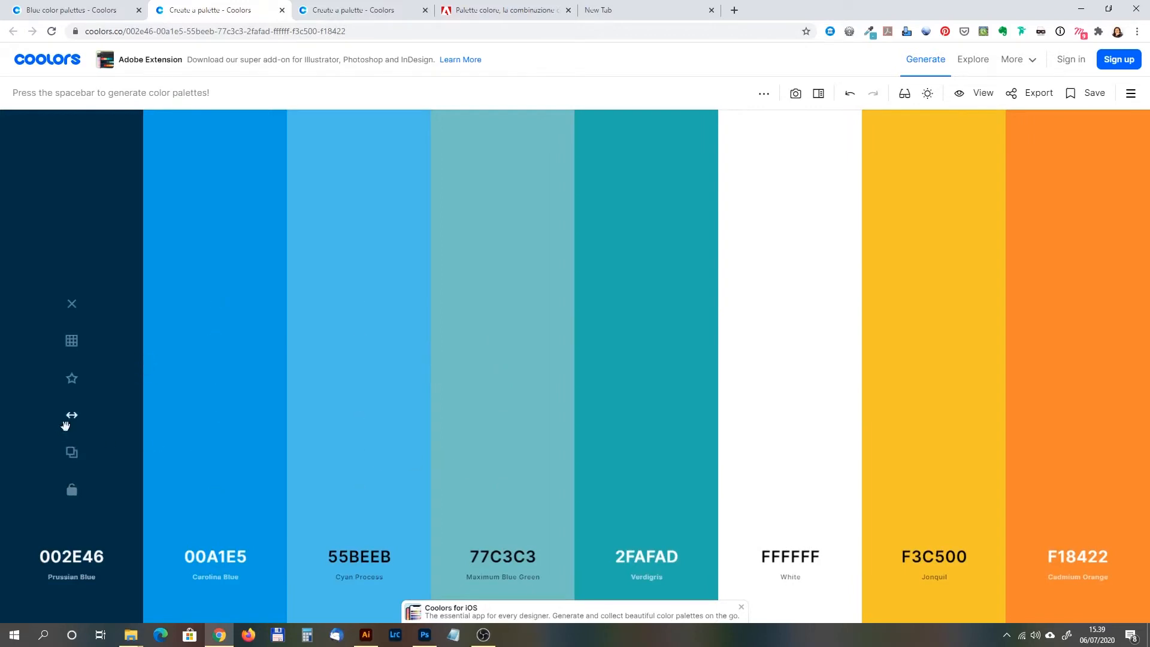
Step: Review the export formats offered for the edited palette, then close them
click(1032, 94)
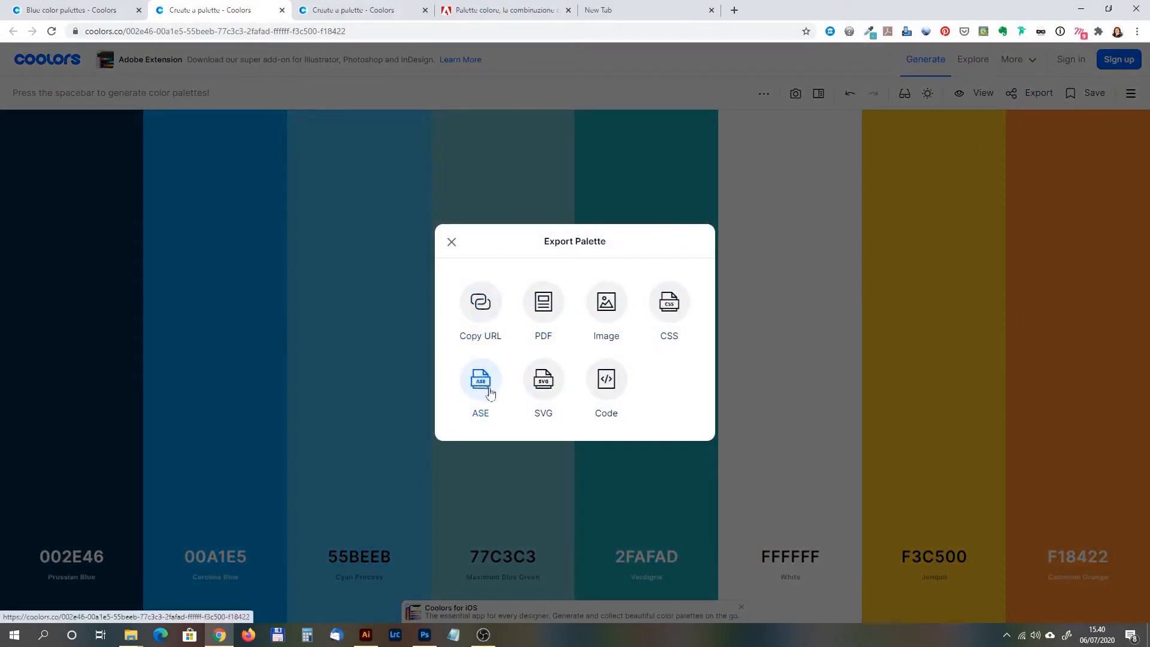
click(450, 242)
Step: Generate a palette in the other Coolors tab and load the Depositphotos_180353628 citrus JPG to create a palette from the photo
click(390, 10)
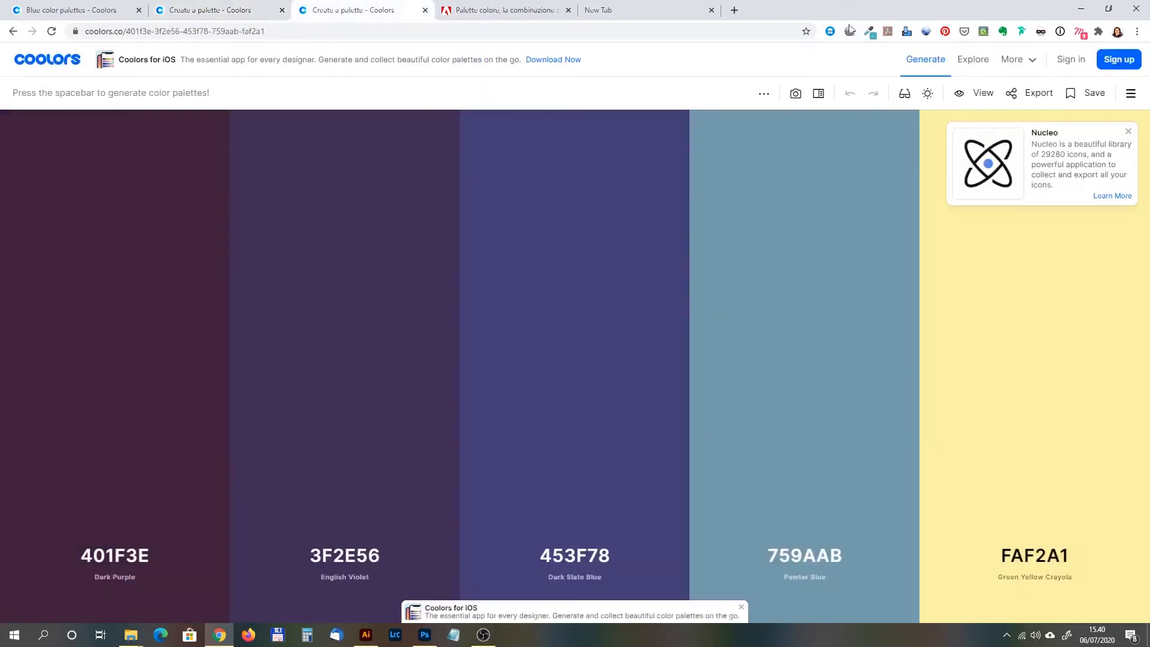
click(913, 62)
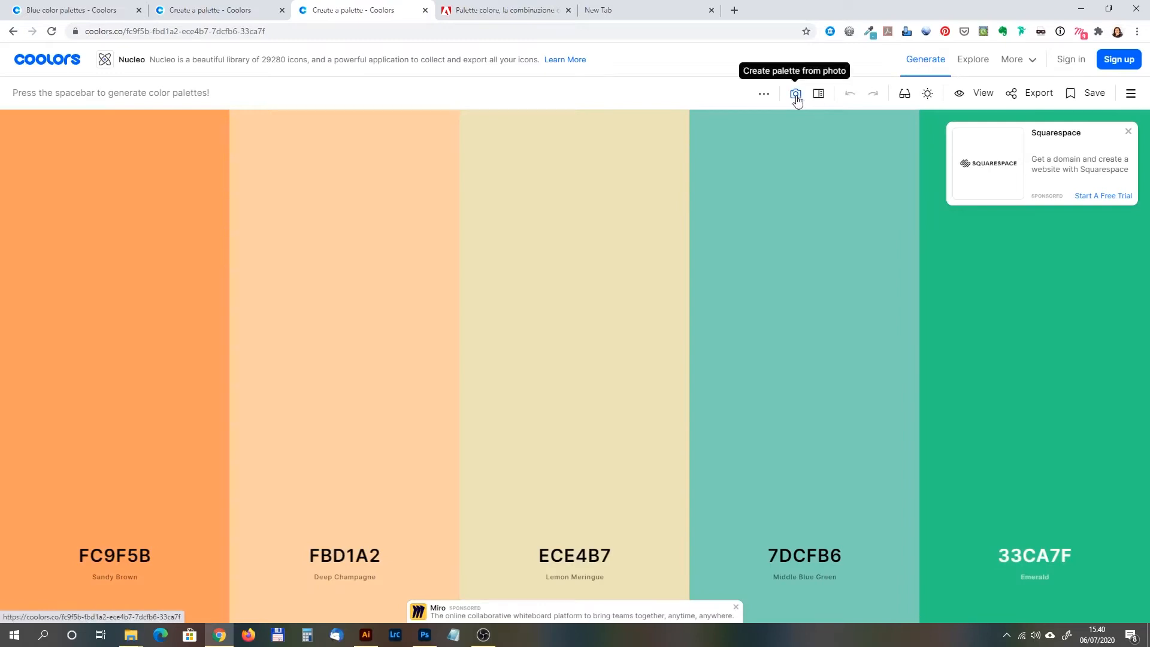
click(796, 94)
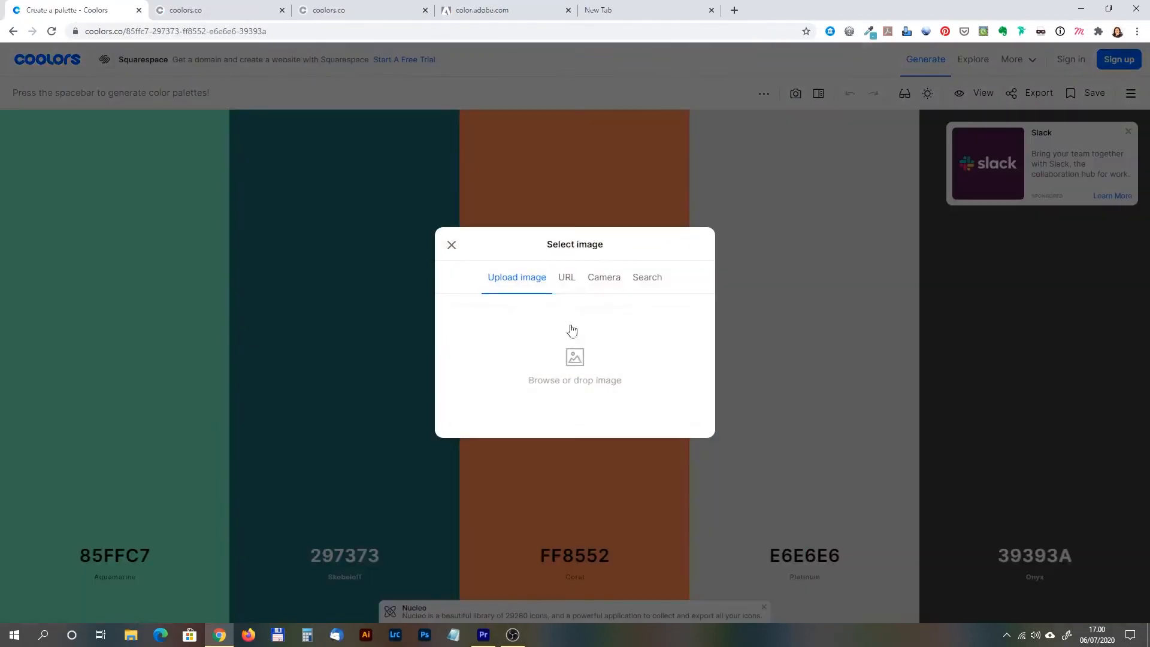
click(573, 356)
click(106, 123)
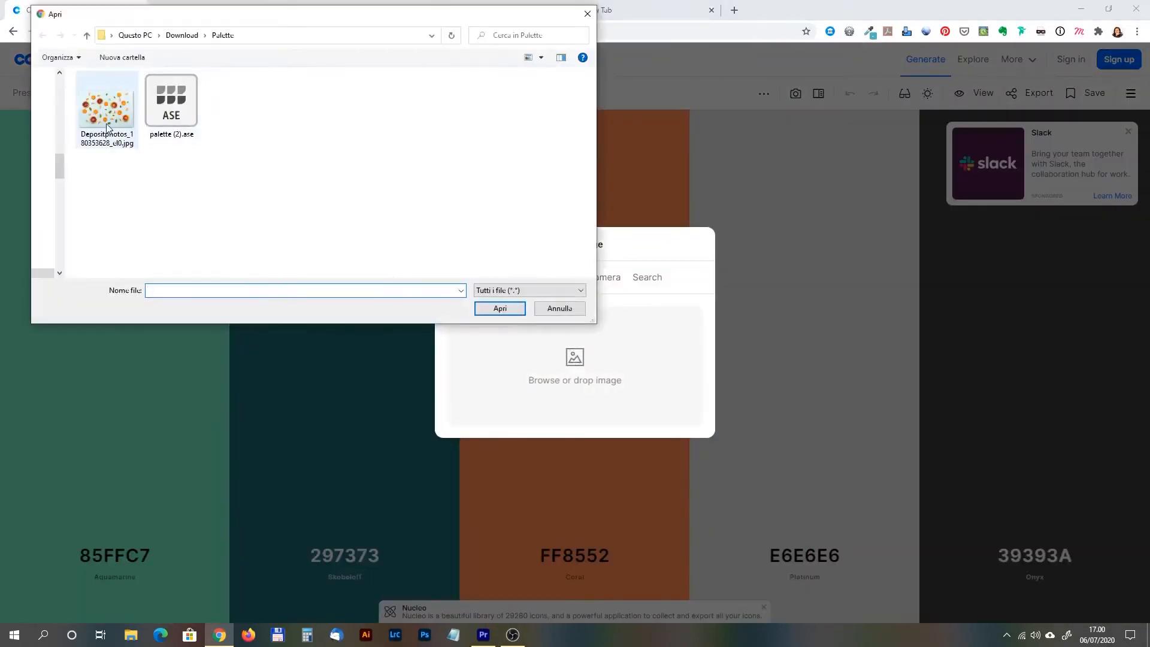
double_click(106, 123)
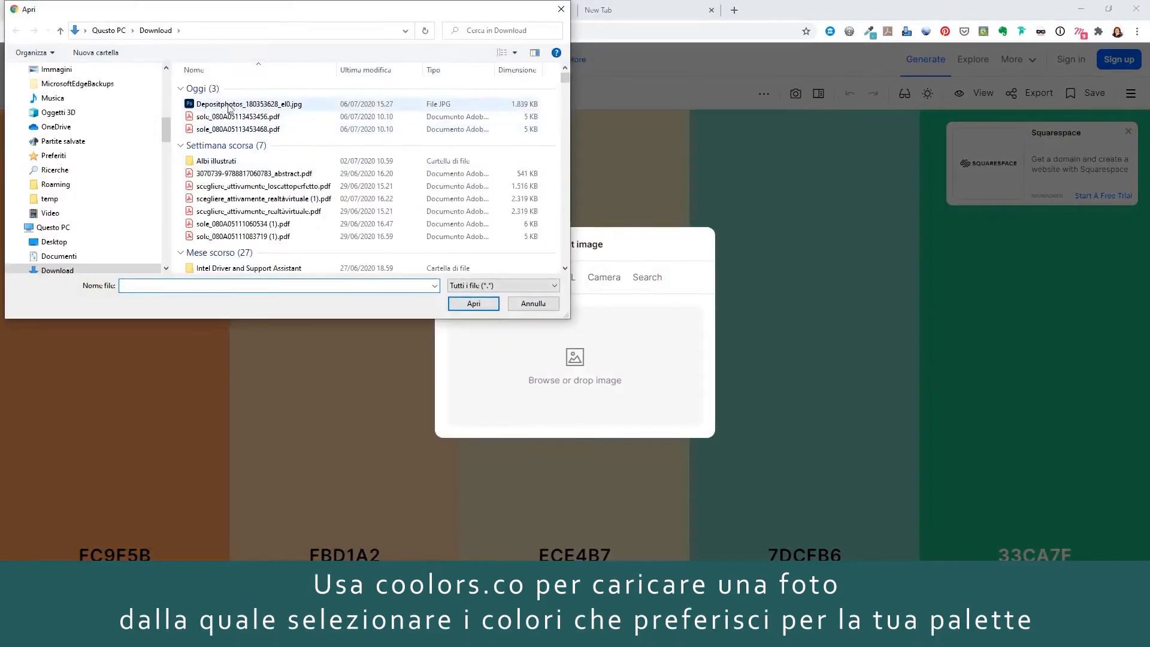
double_click(228, 103)
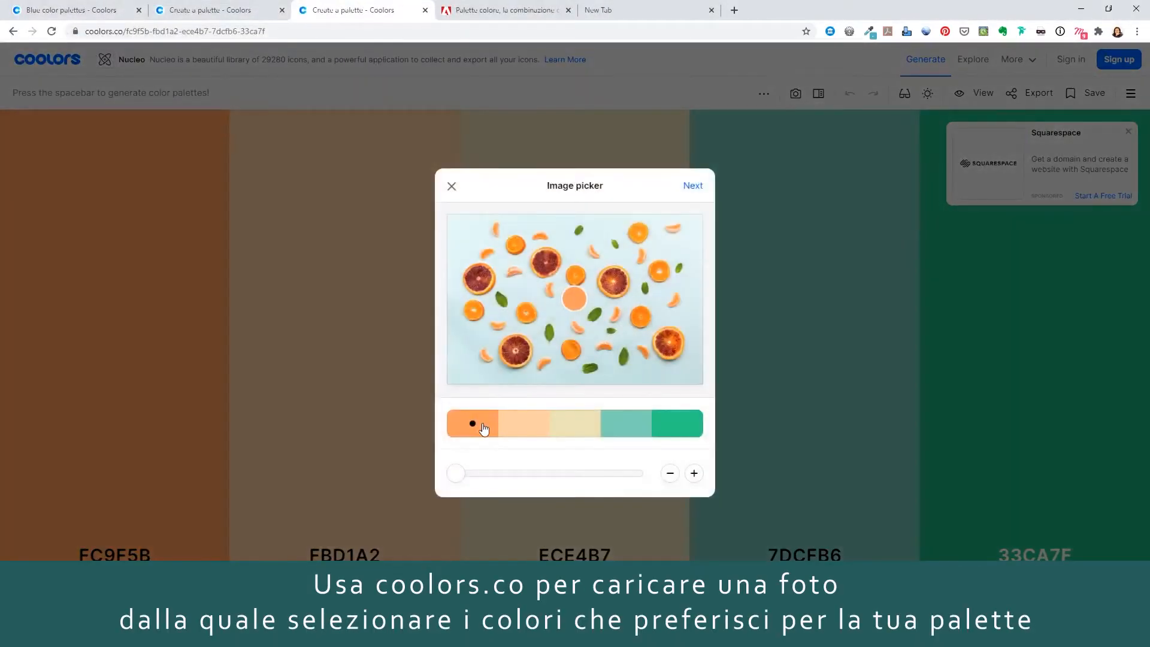
Step: Sample dark red, brick red, two oranges and dark green from the citrus photo for the five palette colors
drag(561, 298, 475, 270)
click(523, 423)
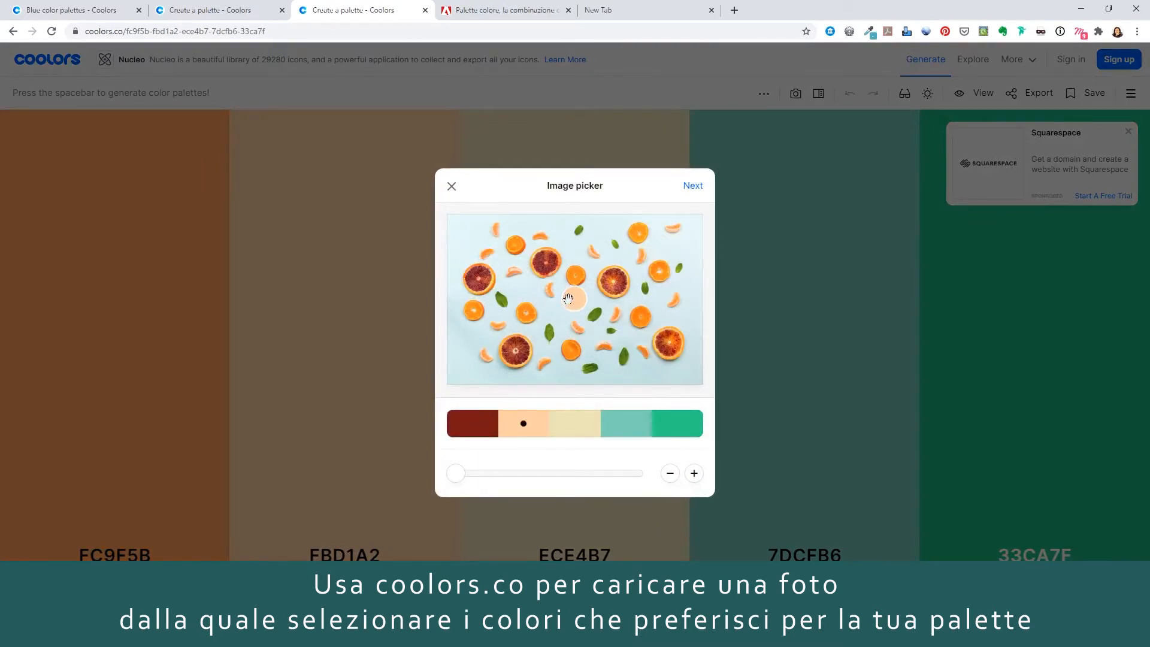
drag(567, 298, 515, 341)
click(574, 423)
mouse_move(569, 302)
mouse_down()
mouse_move(573, 278)
mouse_move(532, 317)
mouse_move(566, 245)
mouse_move(573, 301)
mouse_up()
click(626, 424)
click(658, 432)
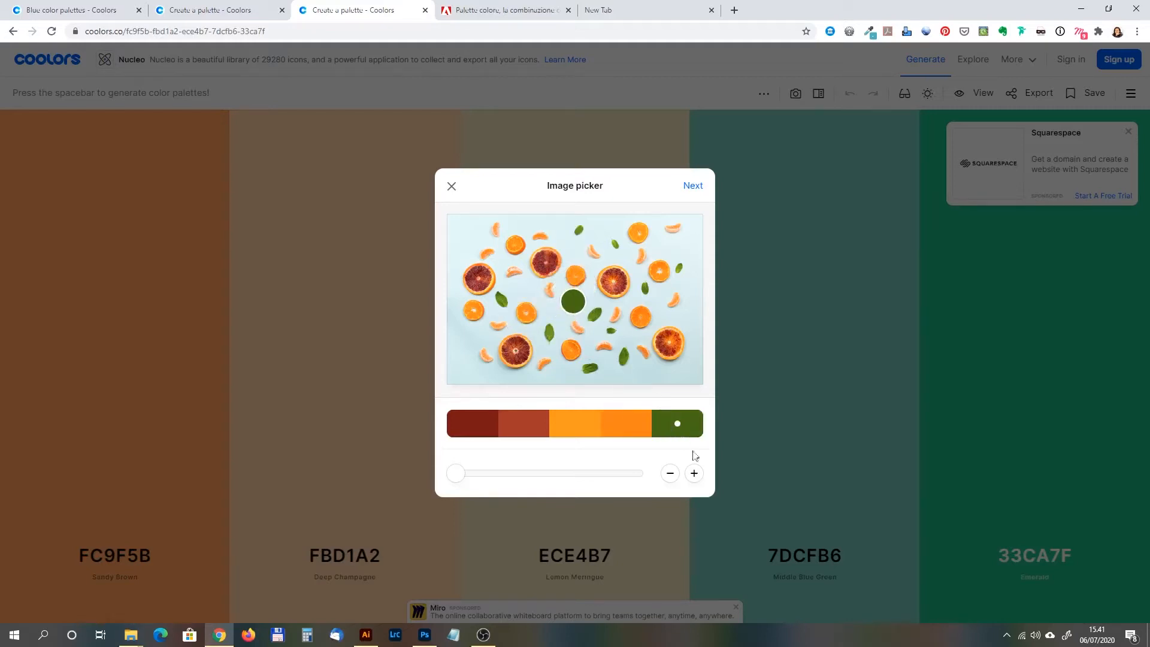
Step: Add two more colors to the photo palette and sample the pale blue background for the last one
click(693, 473)
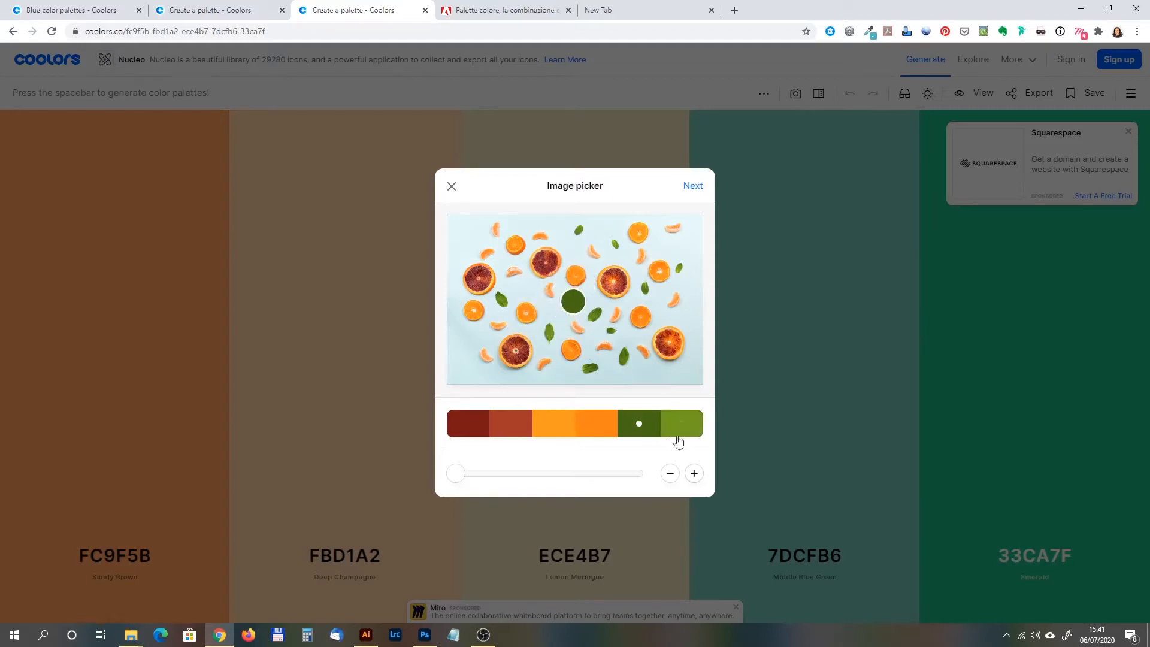
click(701, 477)
click(689, 425)
drag(542, 252, 563, 229)
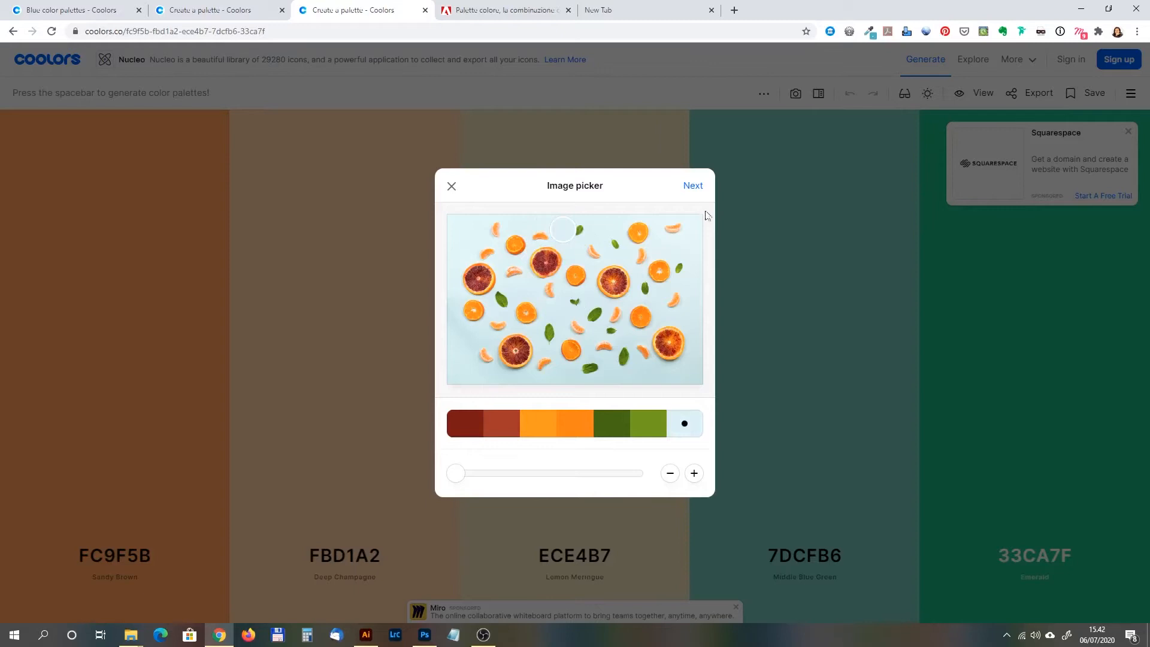
Step: Open the photo palette in the generator and bring up its export options
click(694, 187)
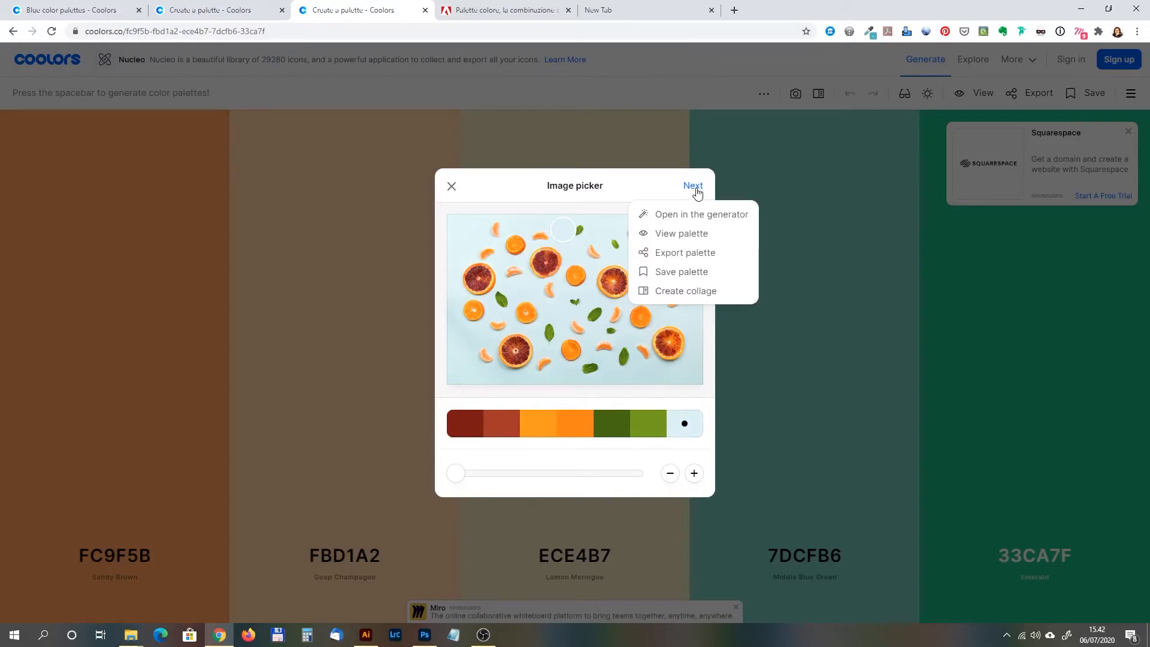
click(703, 215)
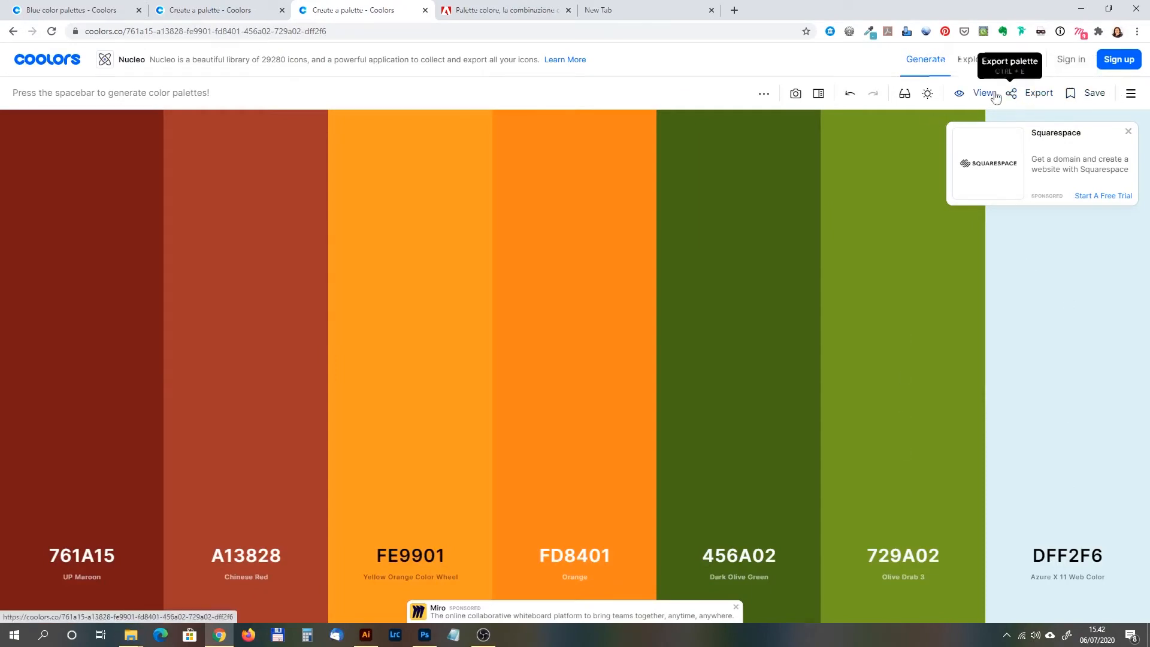
click(1023, 95)
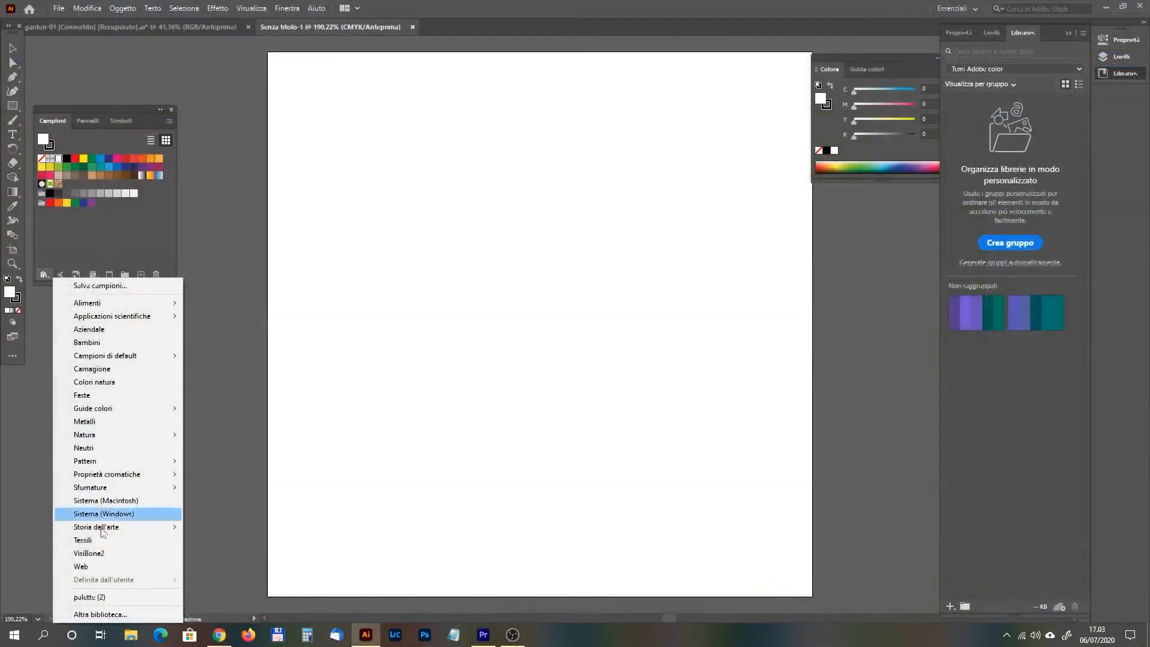
Step: In Illustrator, load palette (2).ase from the Palette folder as a swatch library
click(142, 613)
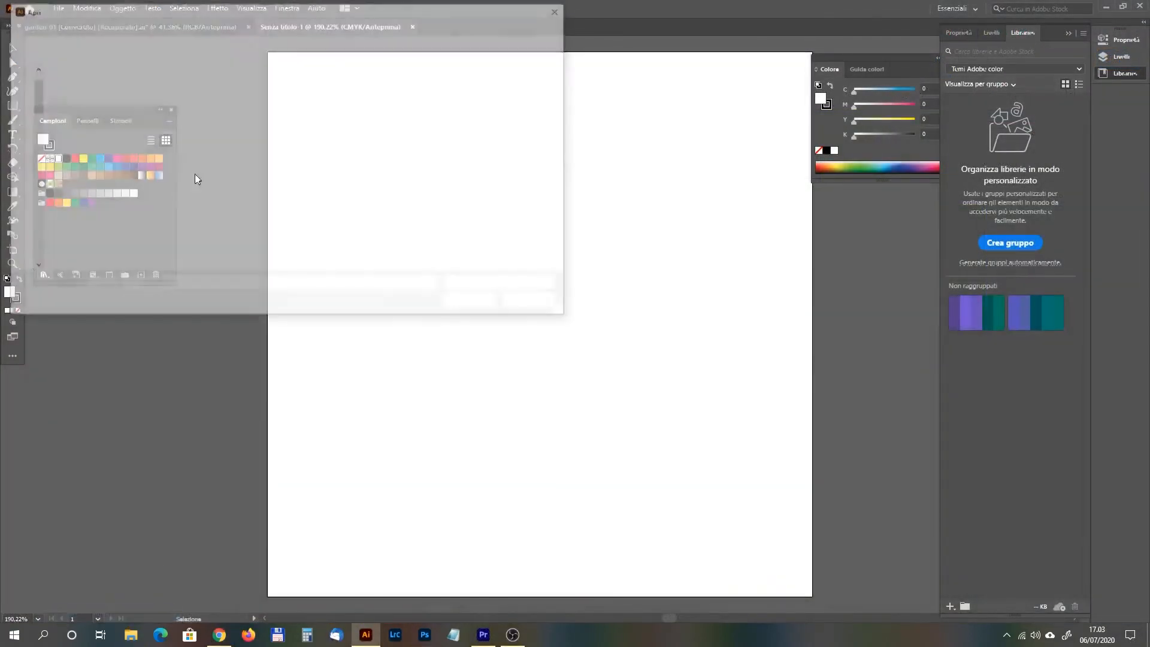
double_click(99, 137)
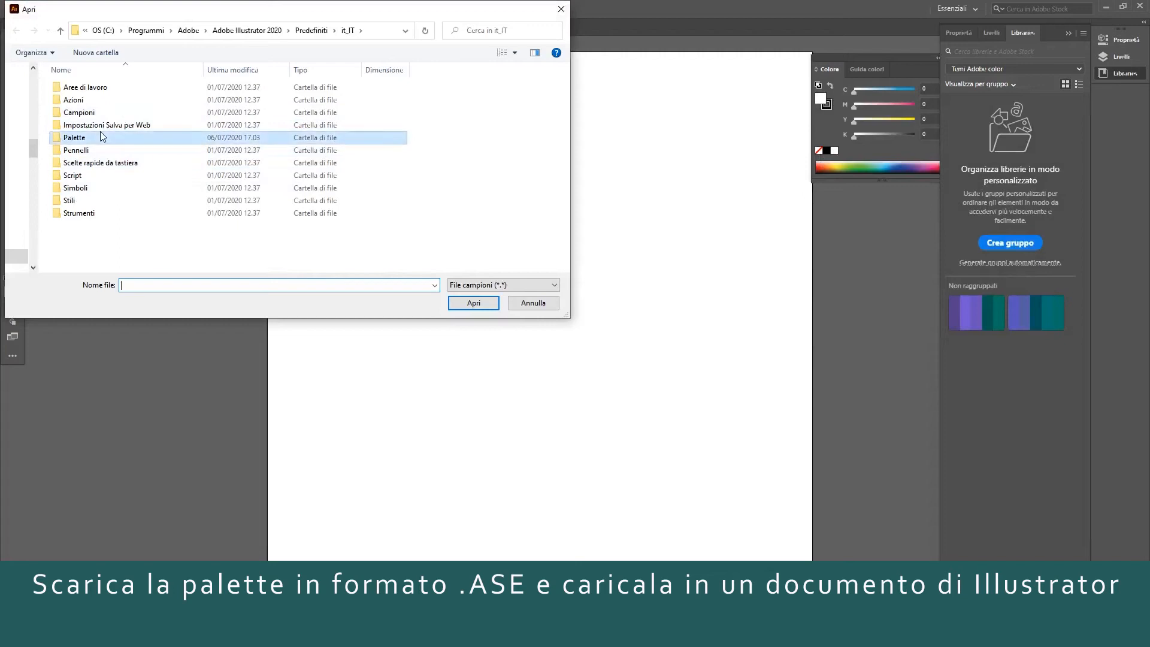
click(146, 89)
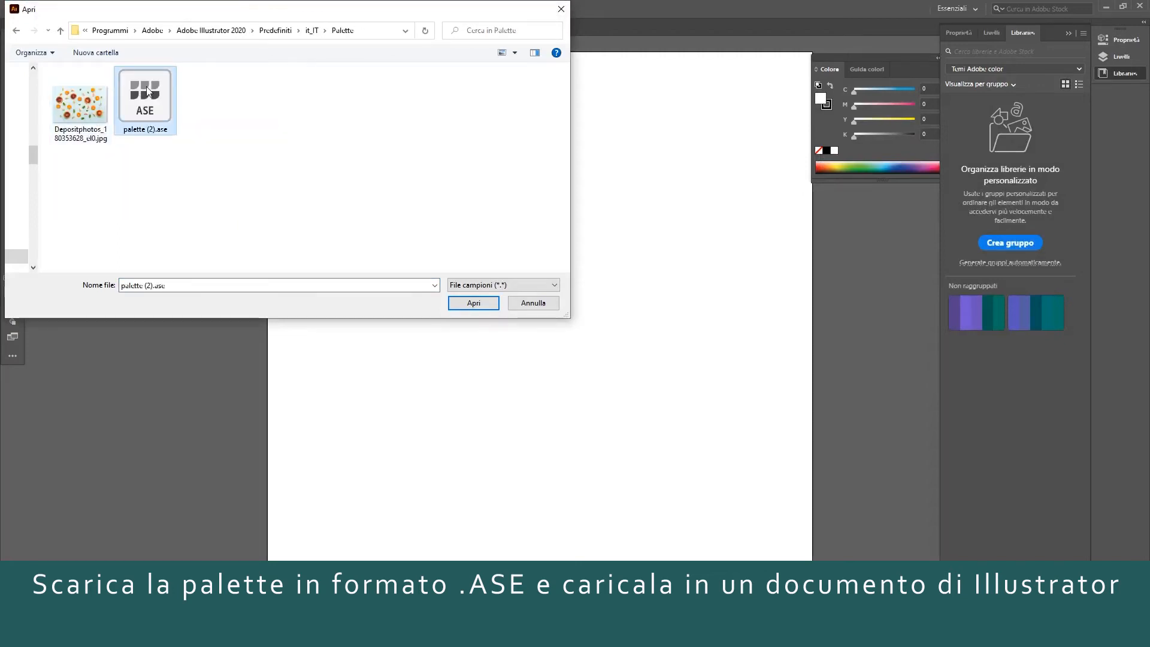
double_click(146, 87)
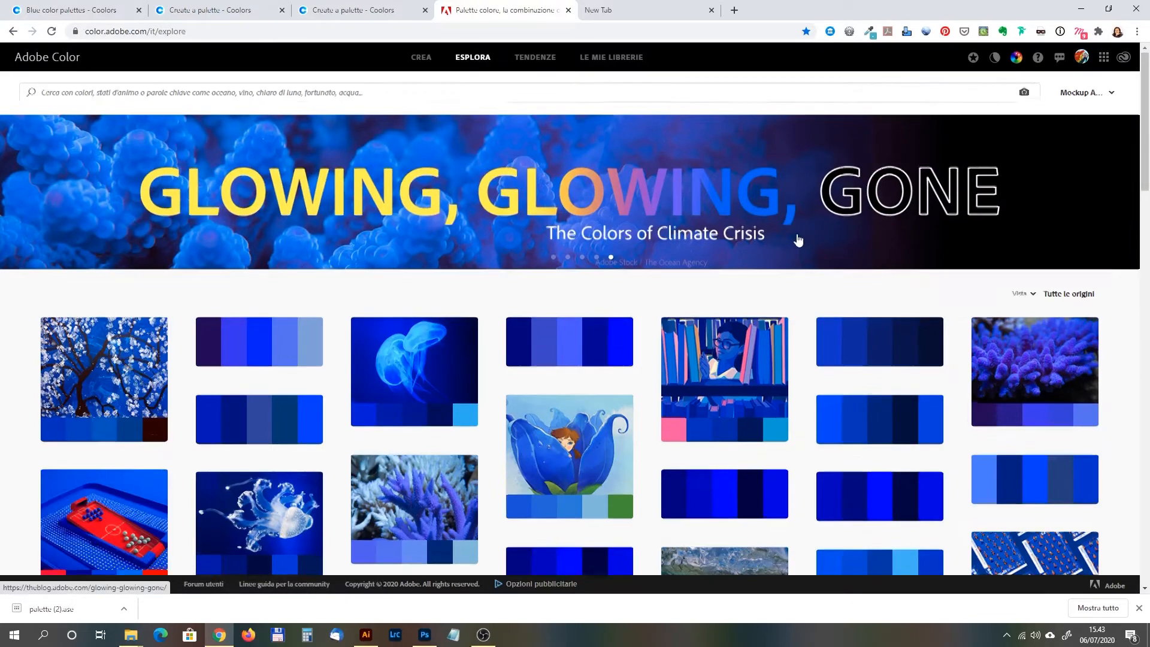
Step: In Adobe Color's Explore gallery, add the purple and teal coral theme to the Mockup Adobe Stock library
scroll(796, 239, down, 5)
scroll(797, 239, down, 9)
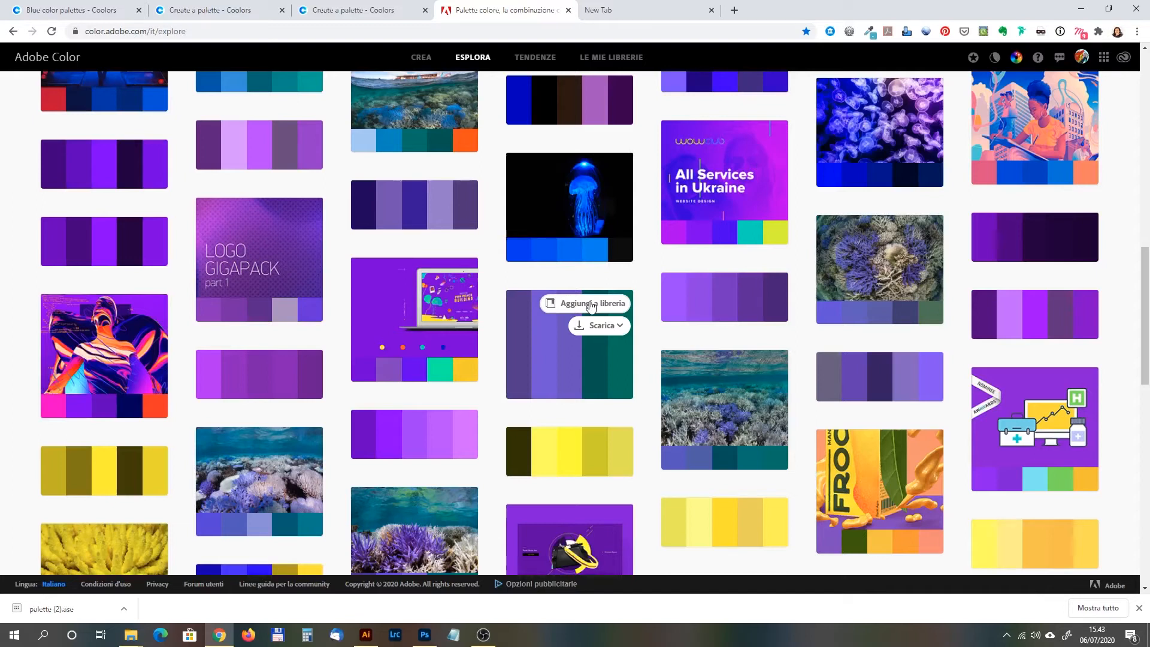
click(591, 305)
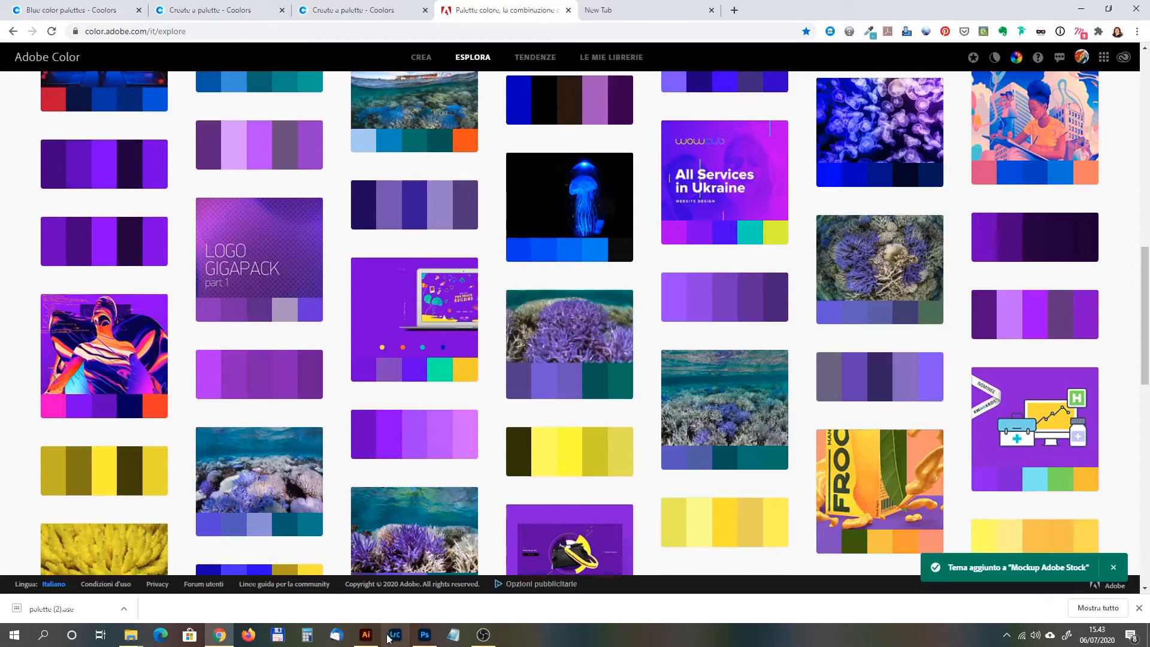
Step: Switch to Illustrator and display the themes saved in the Temi Adobe color library
click(366, 634)
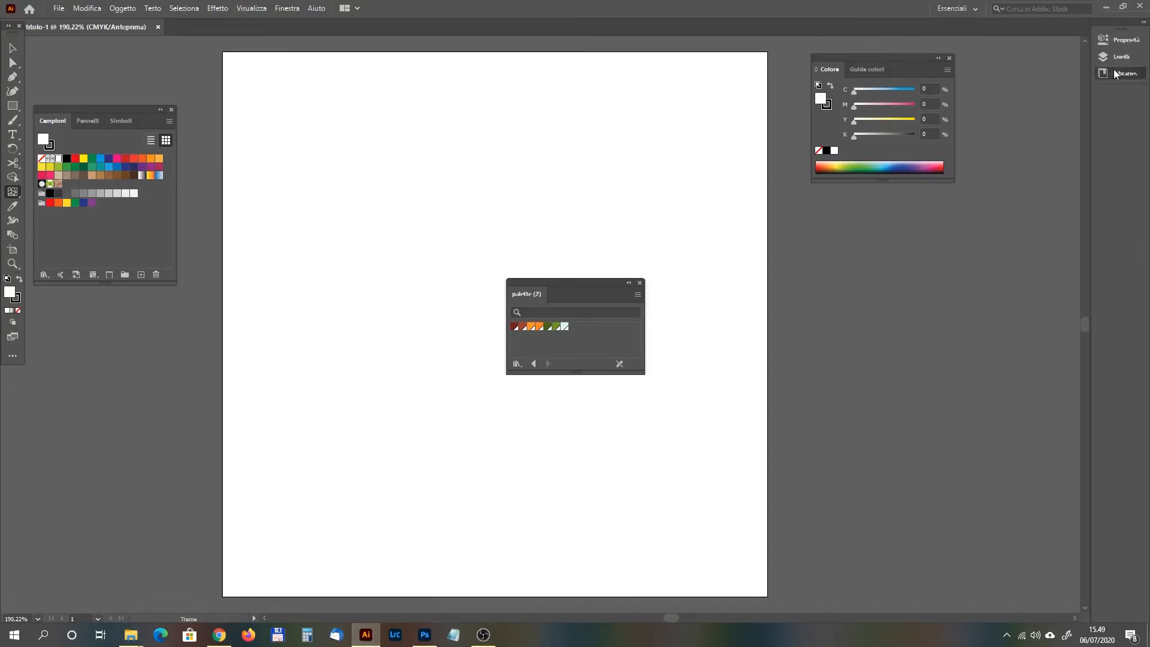
click(1114, 71)
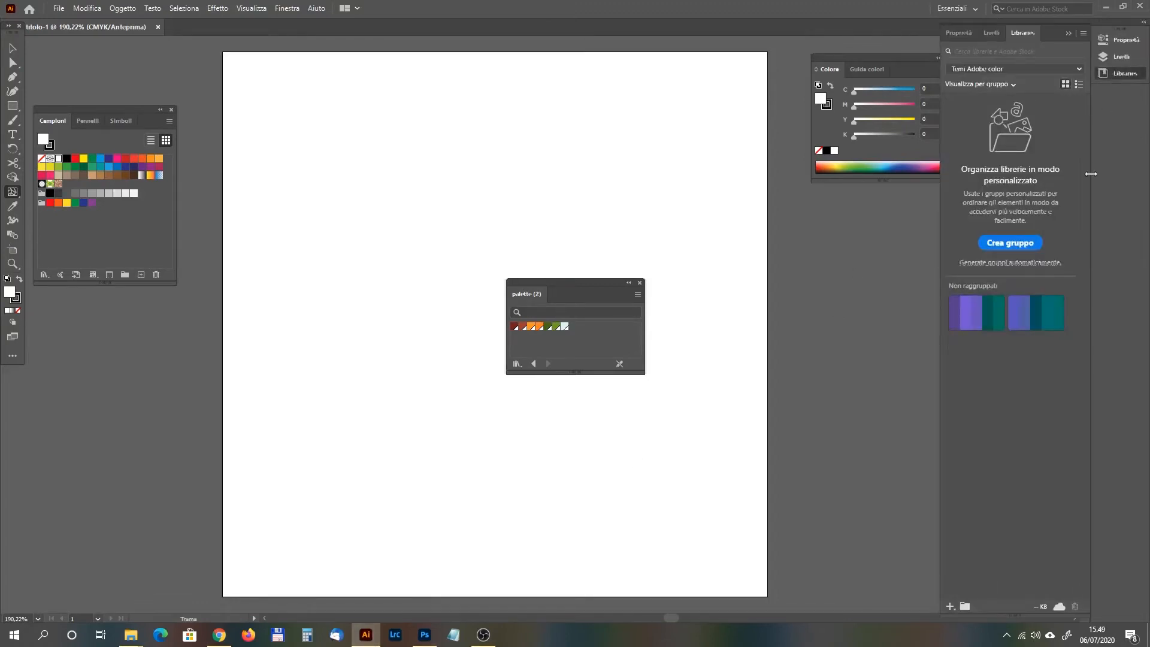
click(1043, 70)
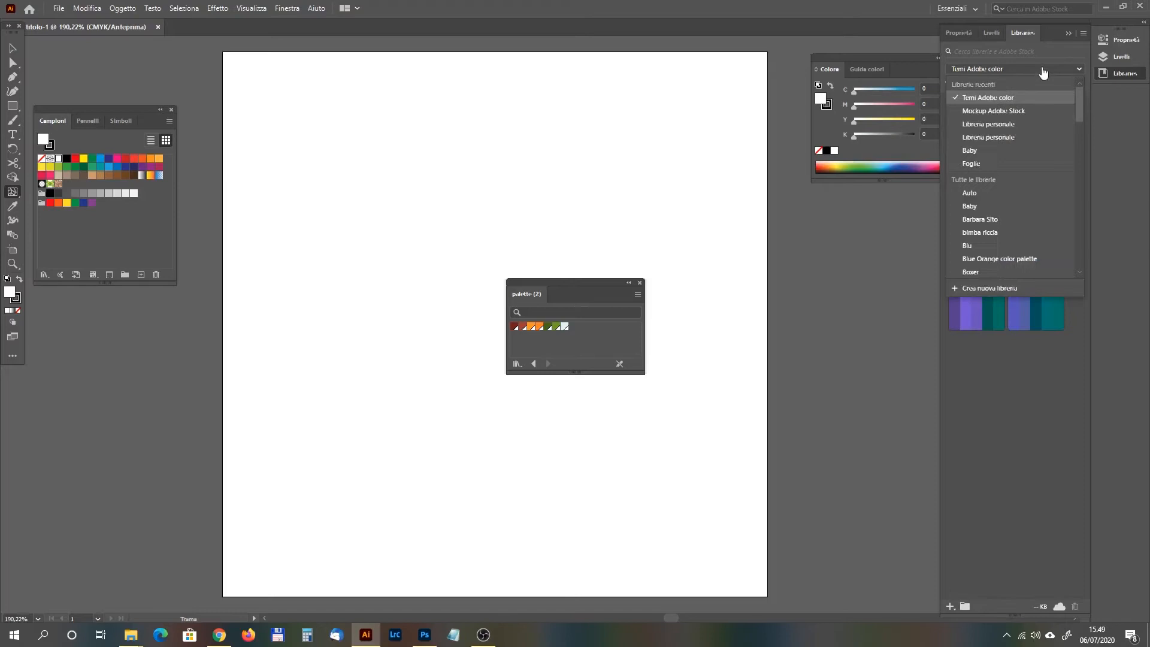
click(1002, 98)
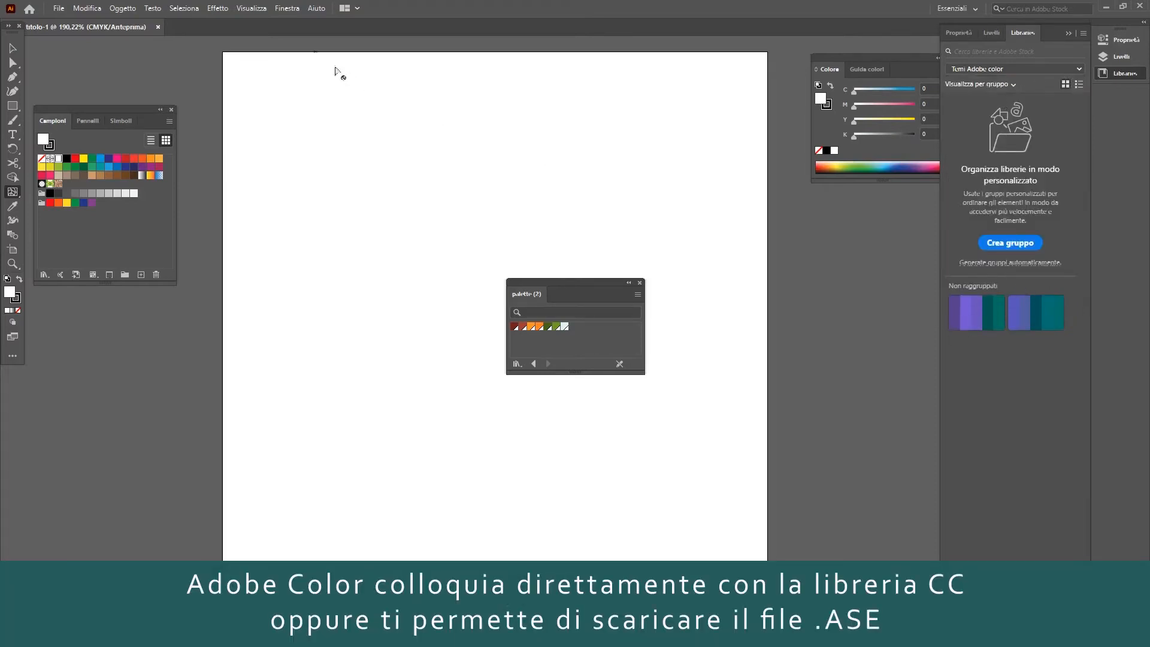
Step: Open Adobe Color Themes in Illustrator and list the saved themes of the Temi Adobe color library
click(292, 9)
mouse_move(263, 9)
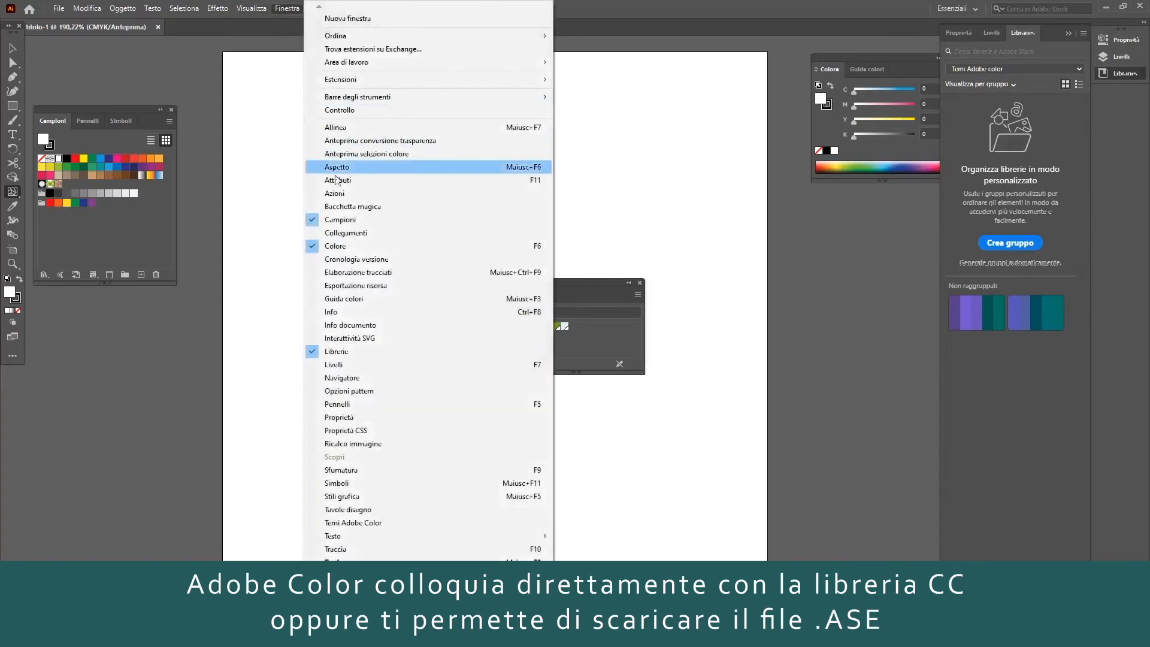
click(380, 523)
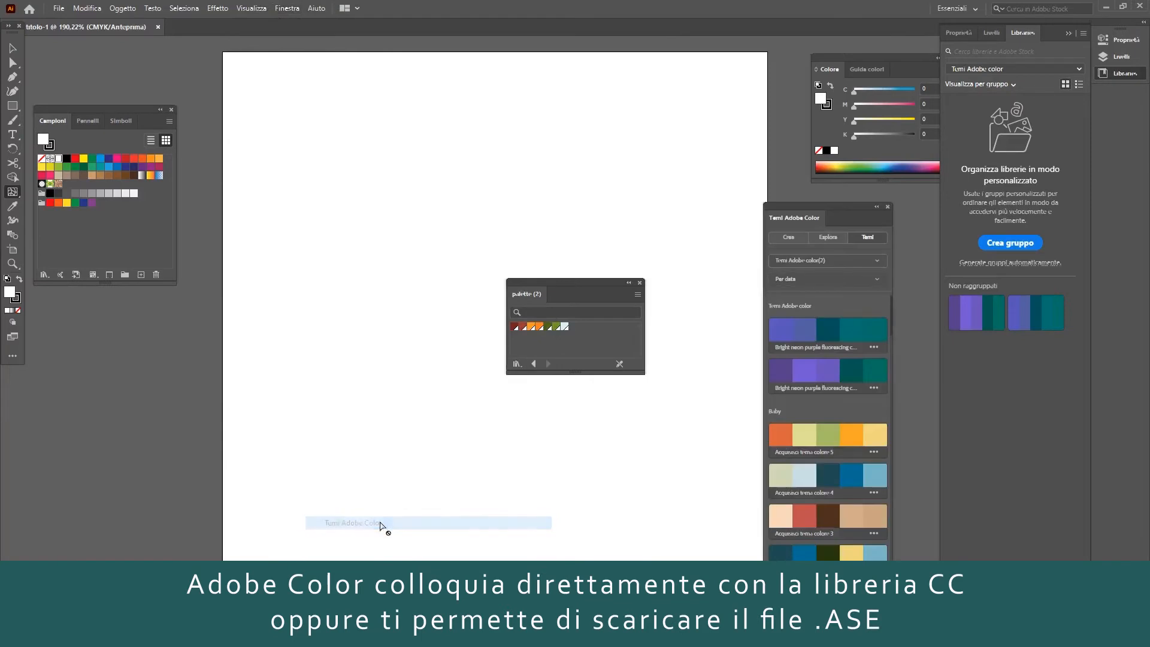
click(879, 239)
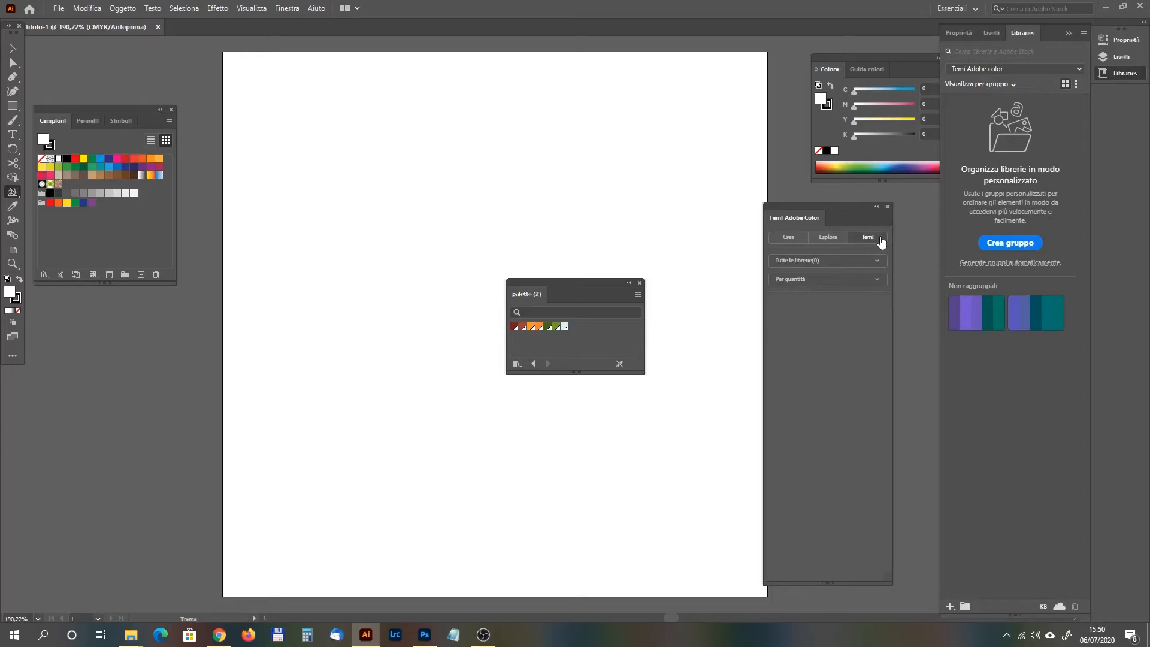
click(842, 265)
click(836, 277)
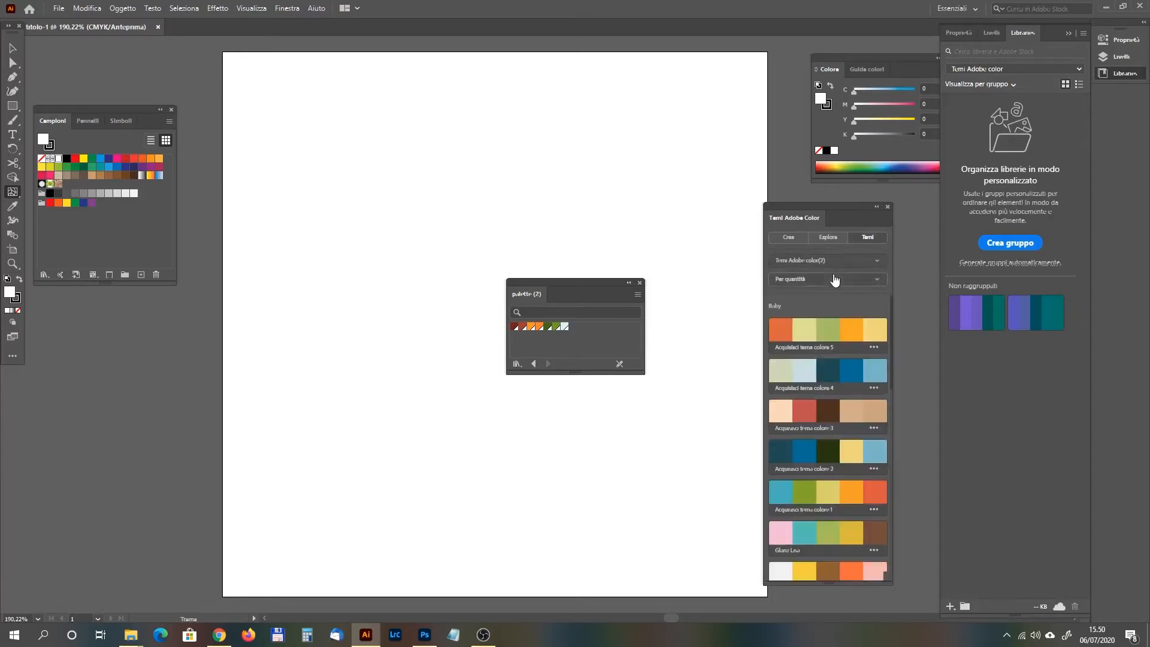
Step: Sort the saved themes by date and bring up the options of the first purple and teal theme
click(832, 280)
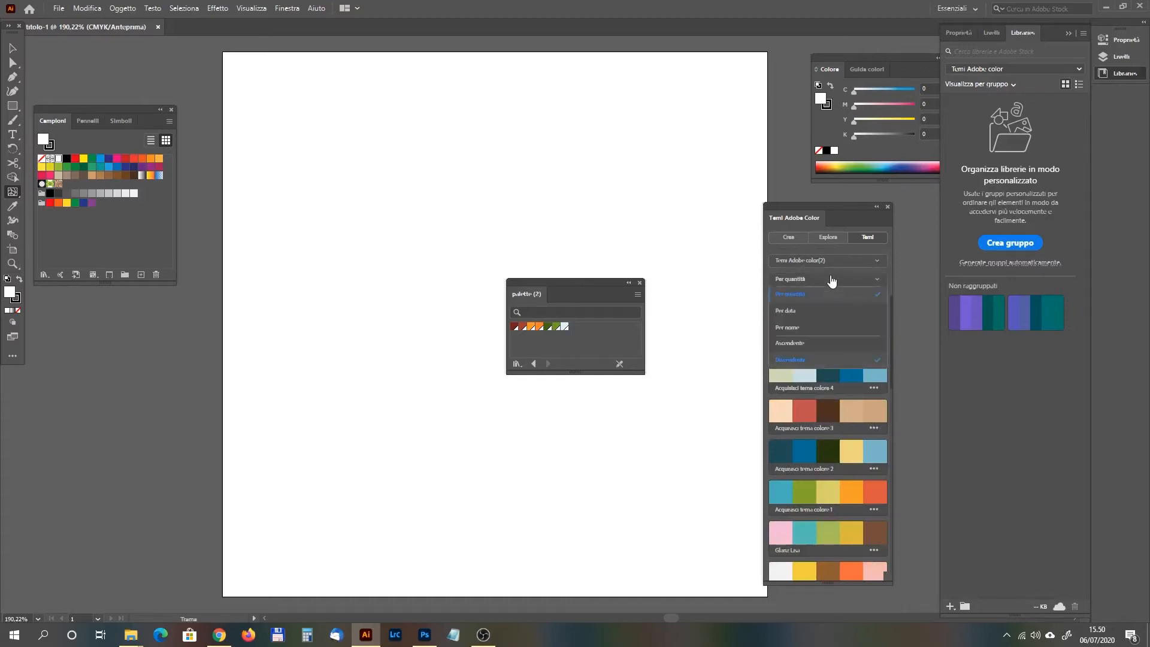
click(827, 312)
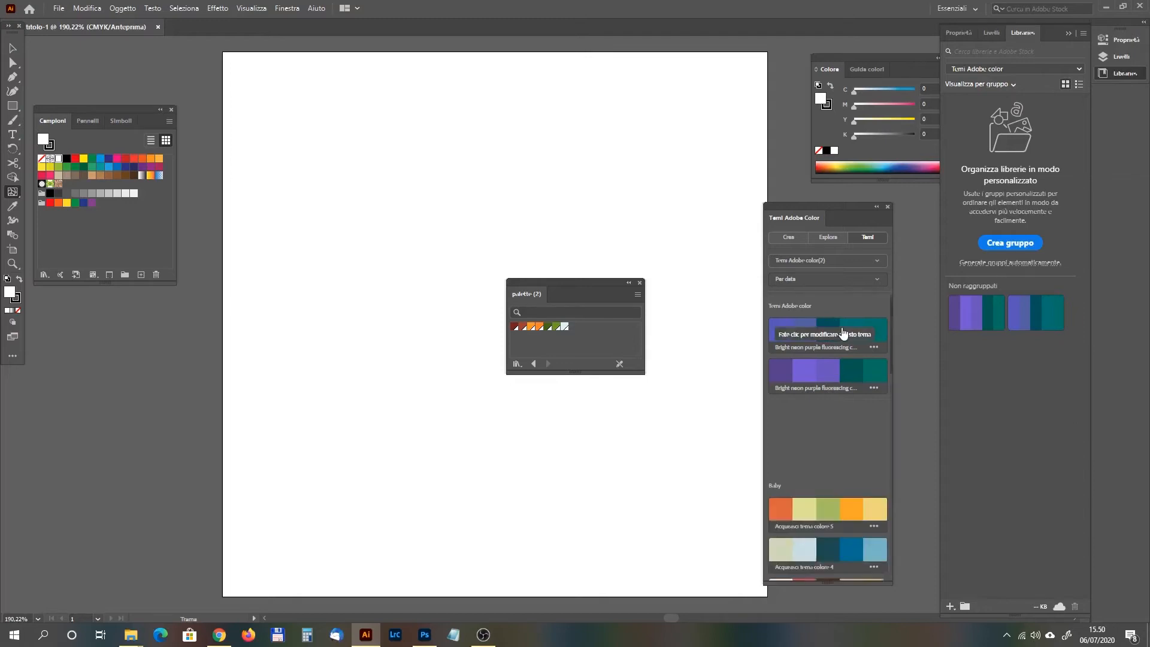
click(873, 347)
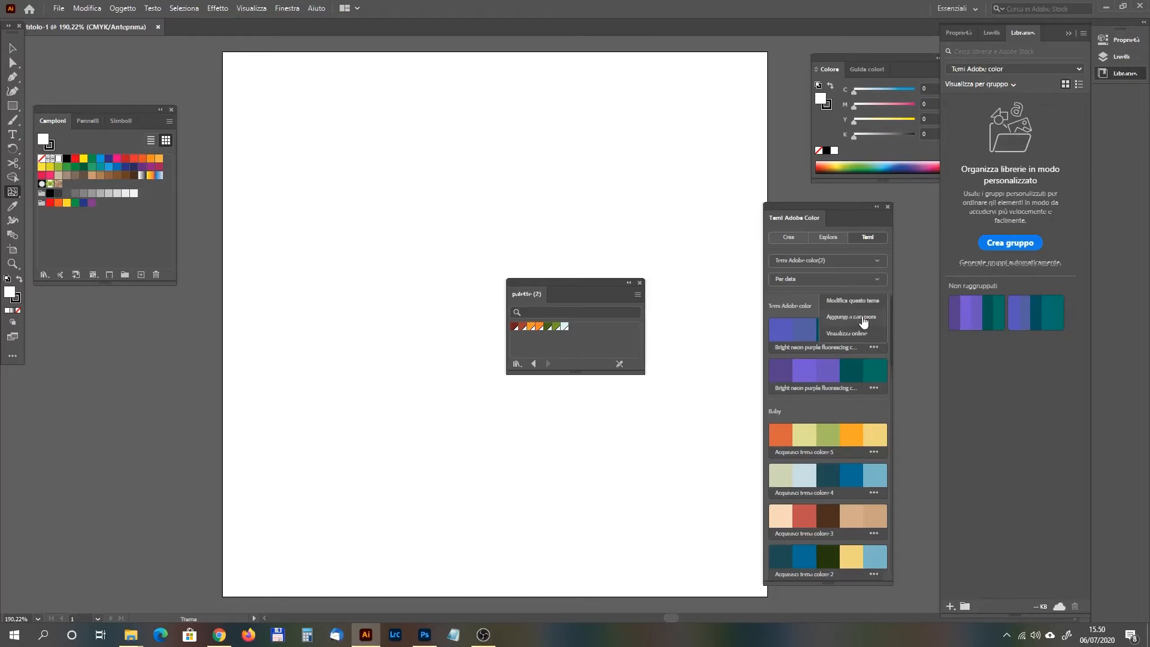
click(830, 237)
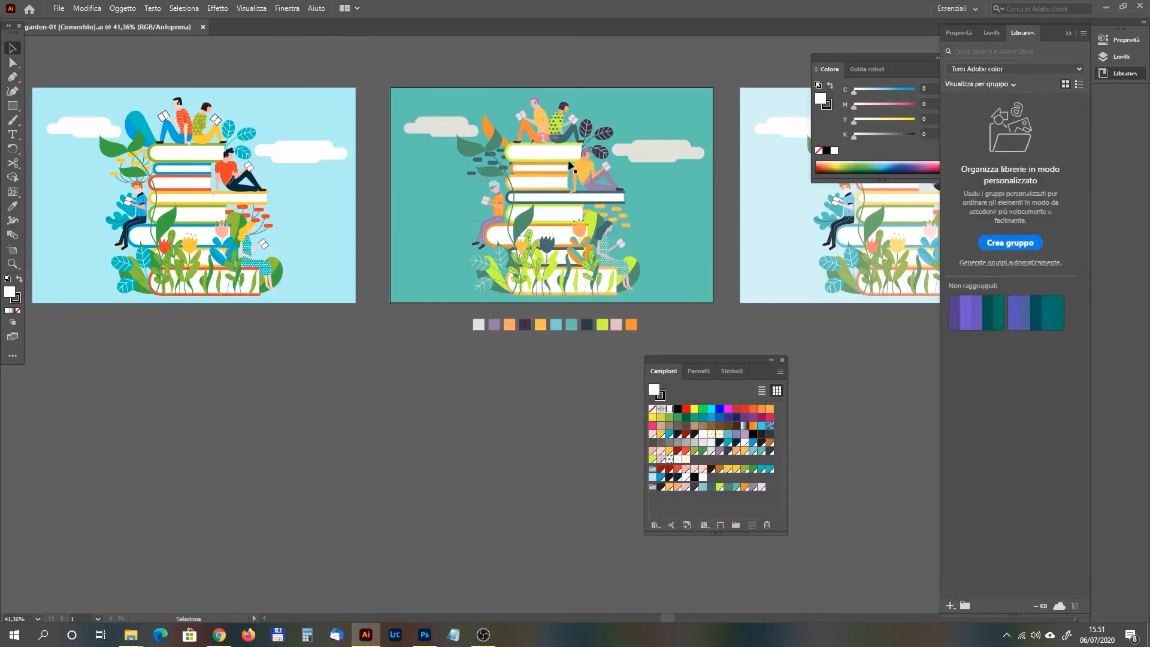
Step: Copy the original light blue book illustration into a new document based on the Cartolina preset from Grafica e illustrazione
key(space)
drag(699, 211, 740, 205)
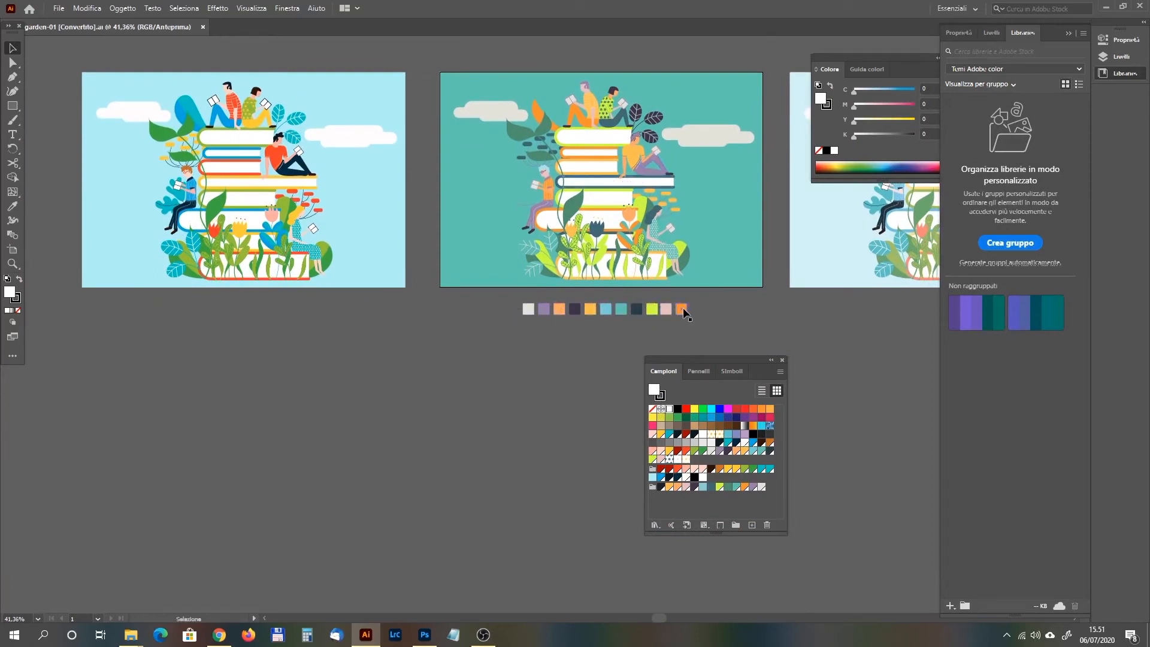
drag(64, 54, 419, 330)
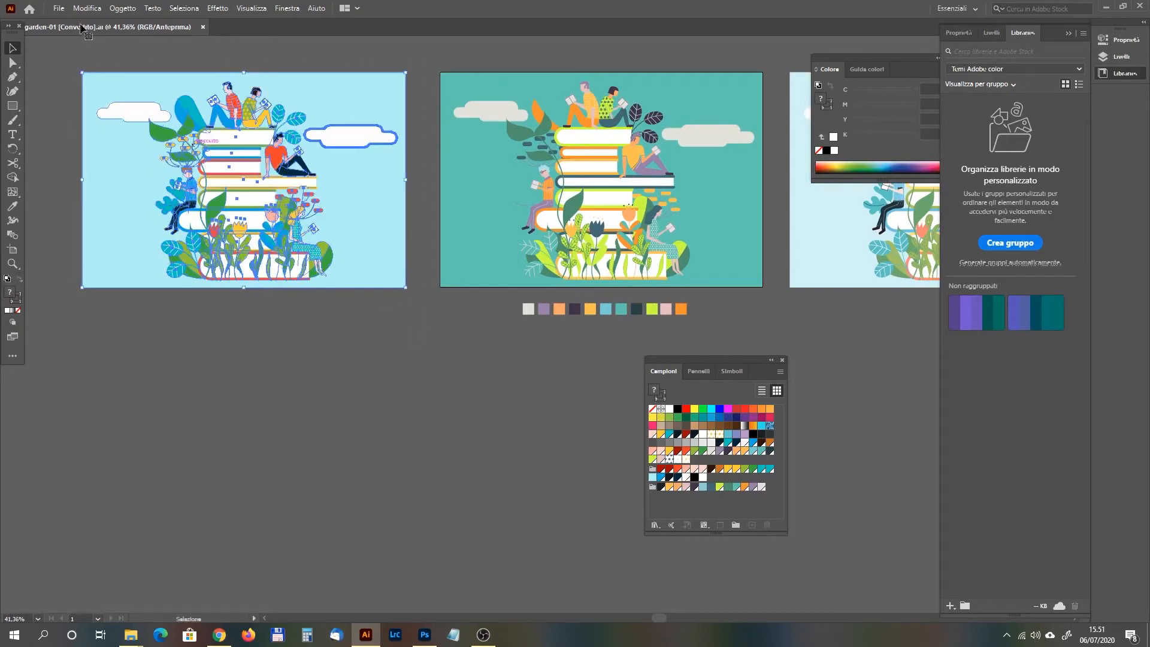
click(55, 9)
click(69, 18)
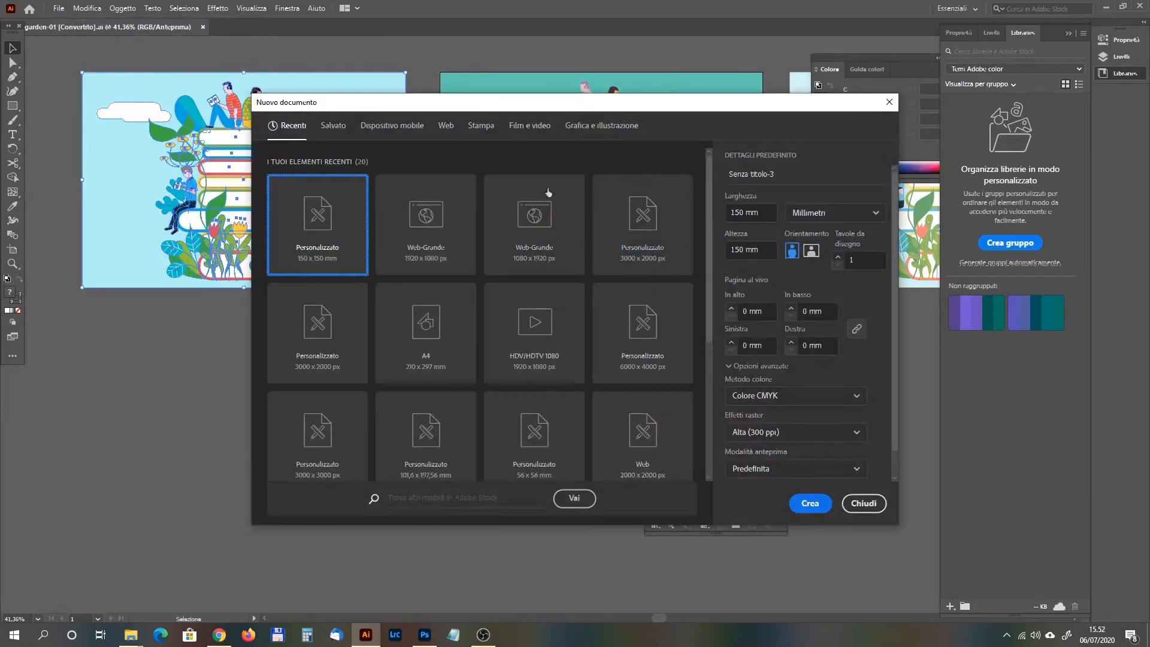
click(592, 125)
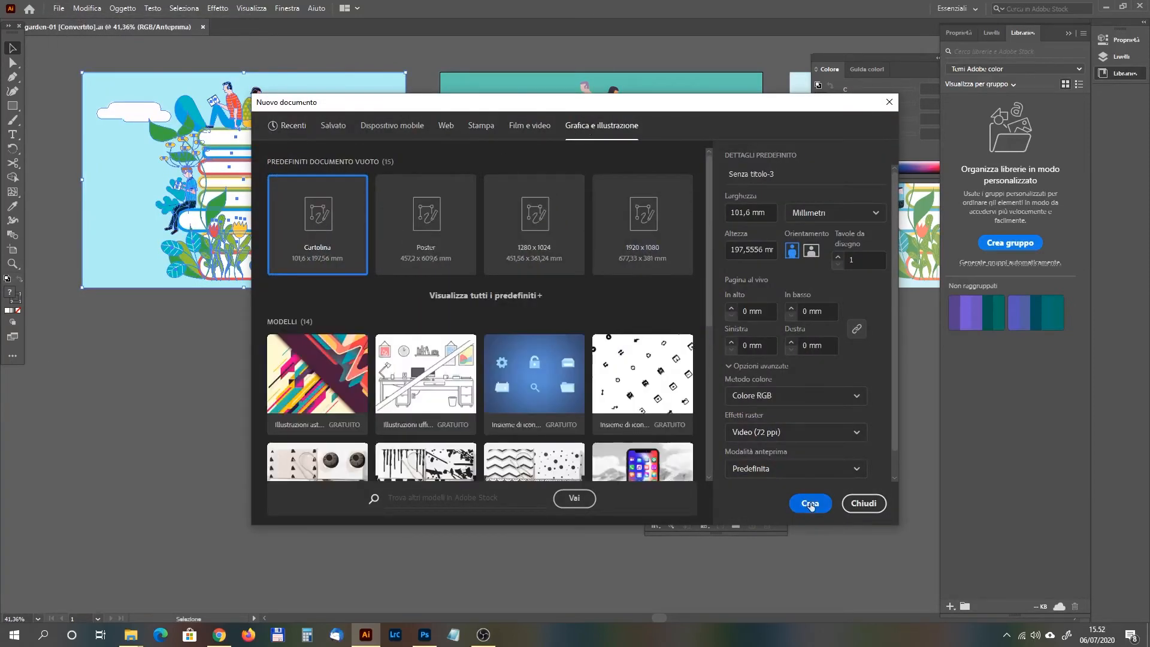
click(810, 504)
key(ctrl+v)
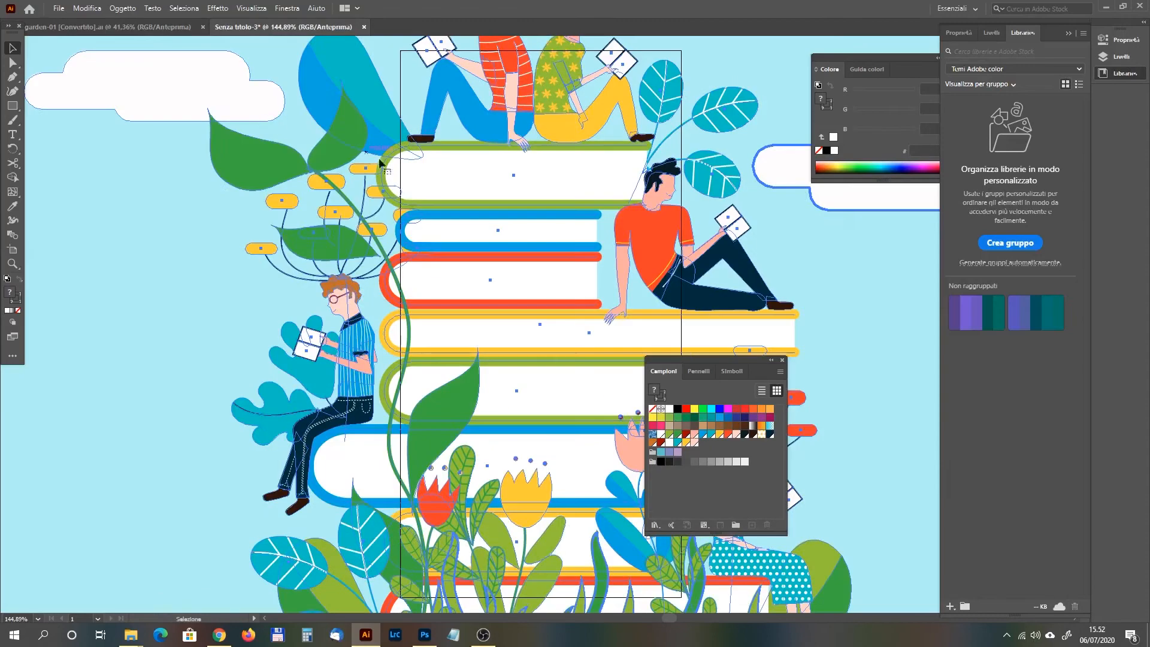
Step: Resize the artboard so that its corners match the edges of the pasted illustration's light blue background
key(ctrl+minus)
key(ctrl+minus)
key(ctrl+minus)
key(shift+o)
drag(318, 103, 161, 73)
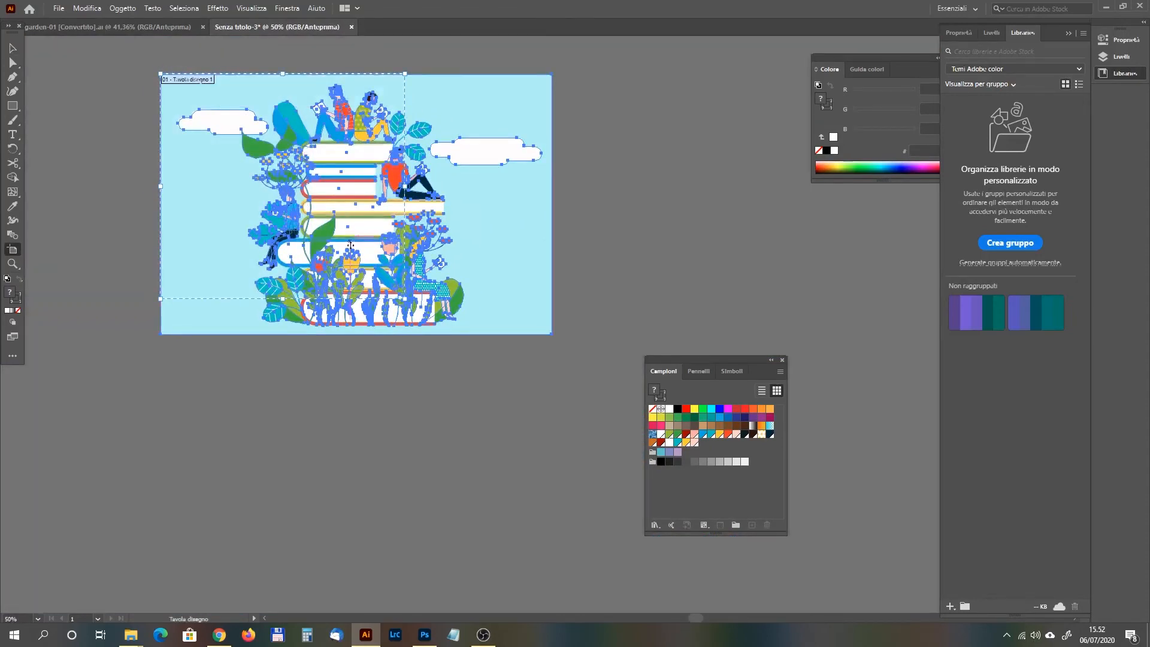
click(400, 289)
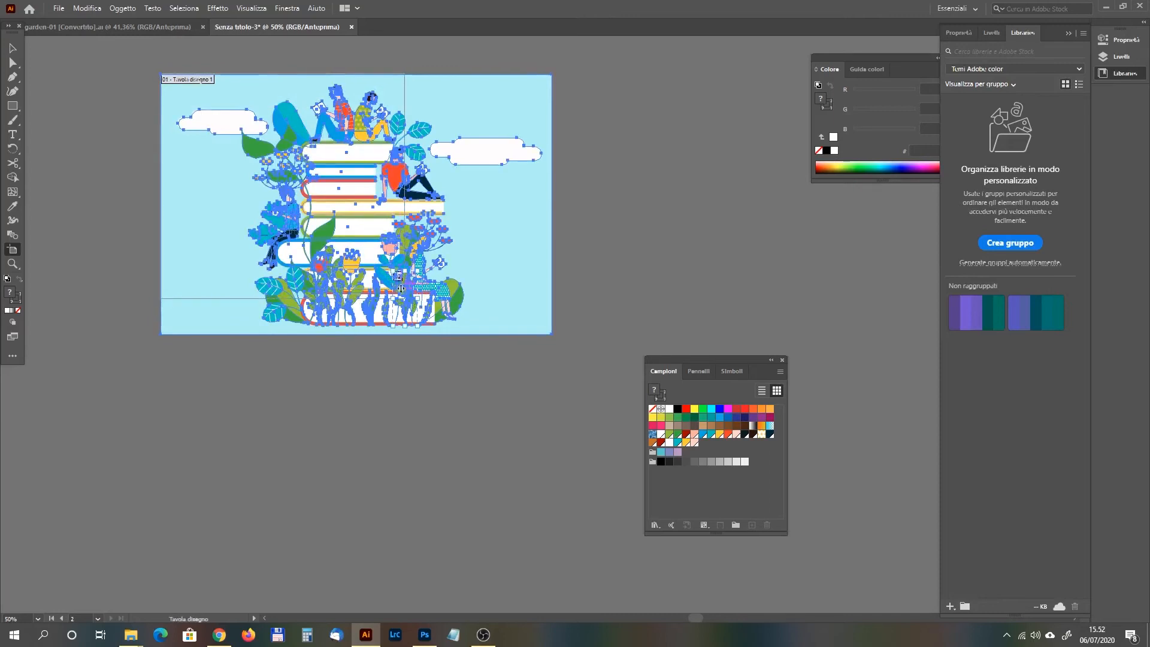
drag(402, 296, 552, 333)
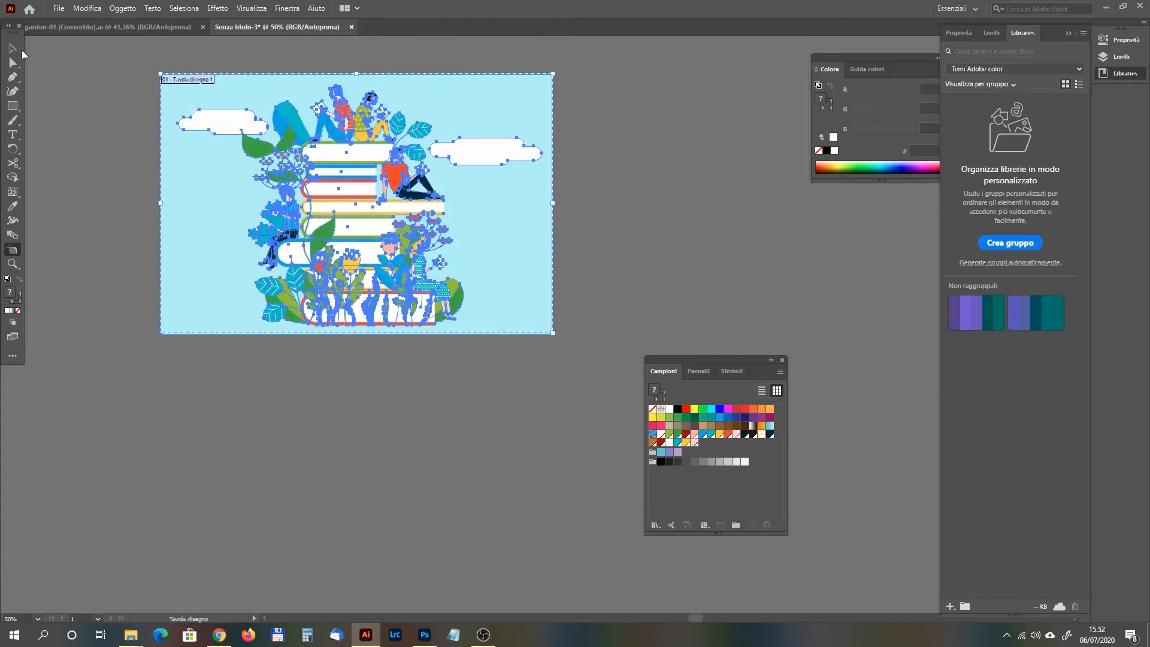
Step: Save the whole illustration's colors as a swatch group named Gruppo colori 1, converting process colors to global
click(13, 48)
drag(140, 51, 581, 390)
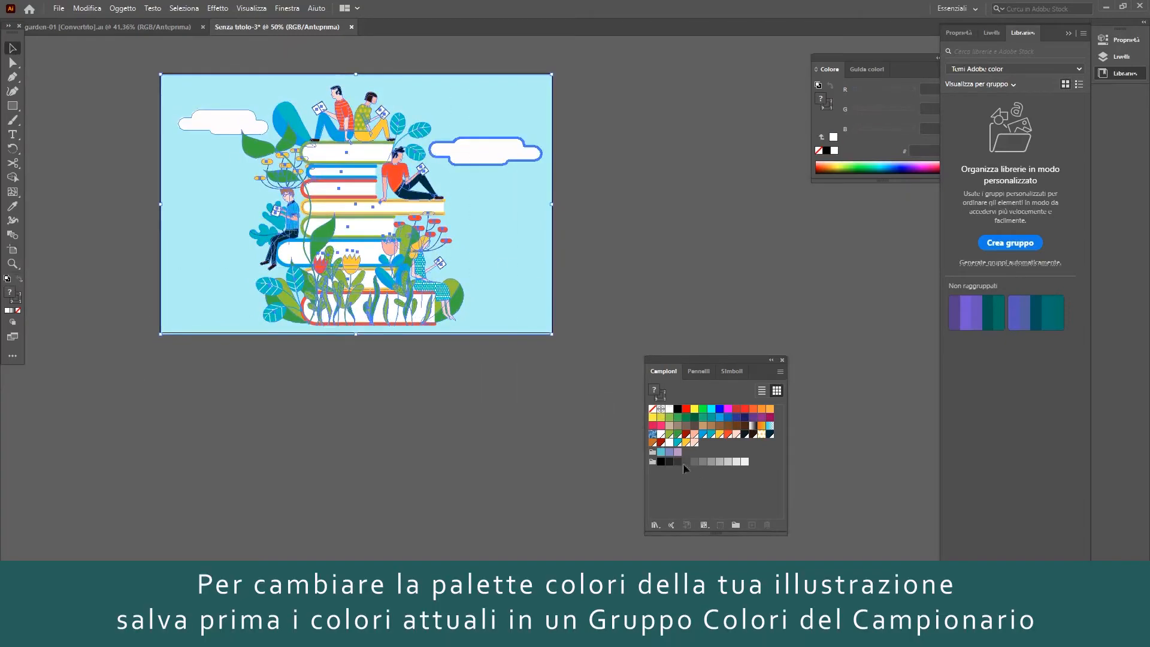
click(736, 525)
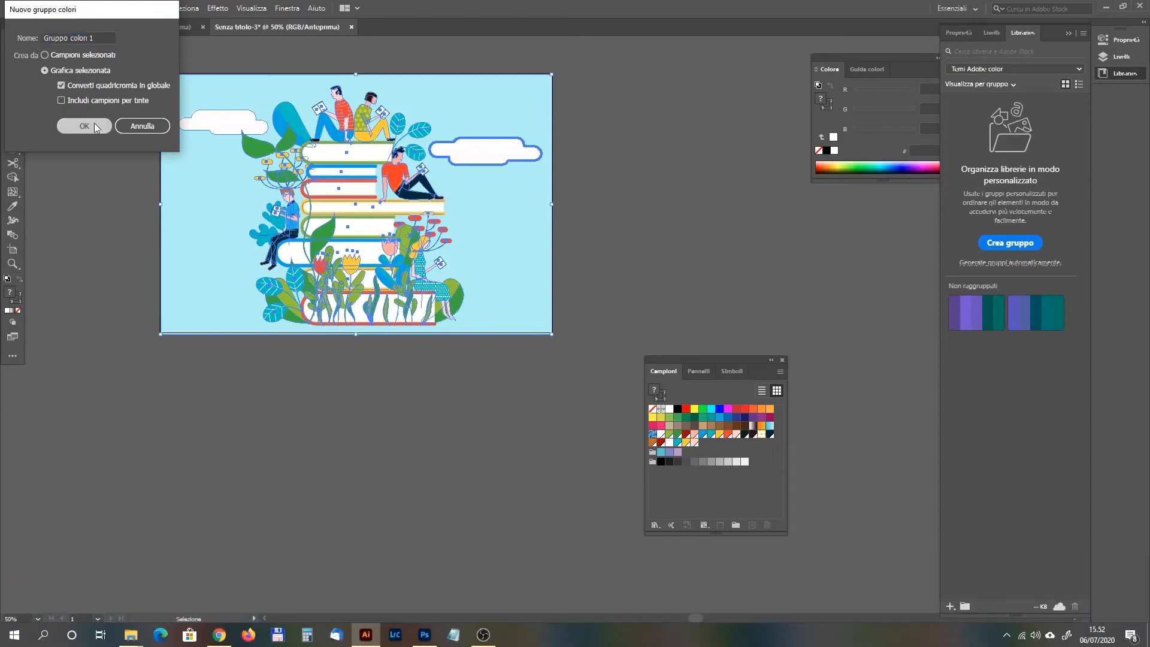
click(95, 123)
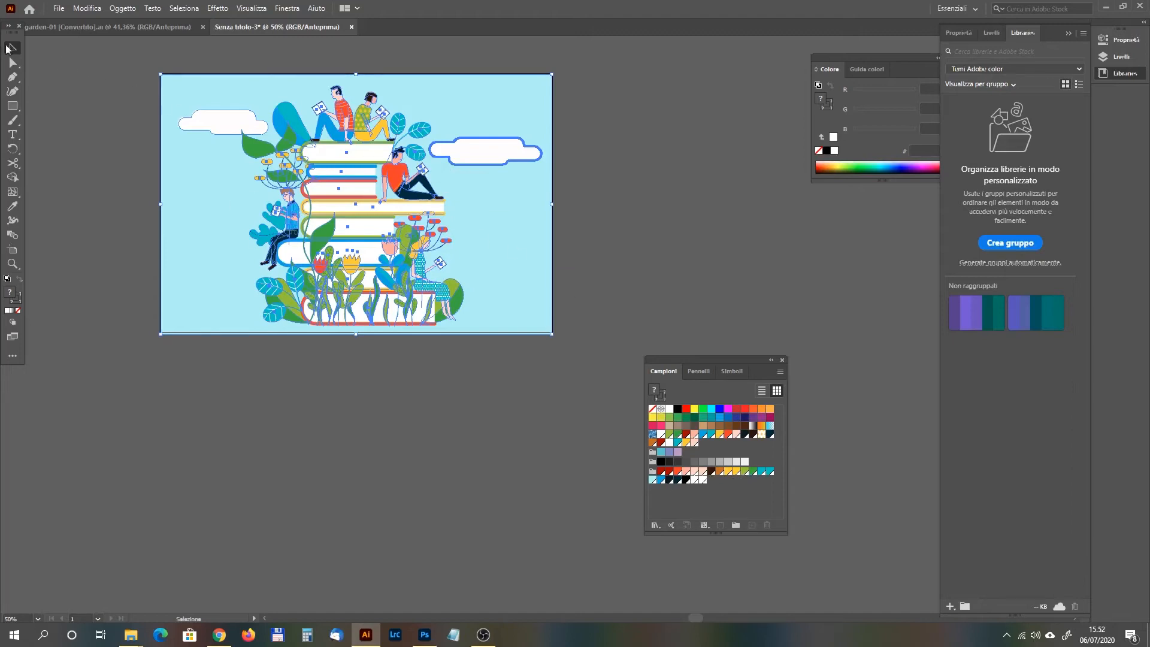
Step: Duplicate the artboard with its illustration onto the empty canvas beside it
click(95, 90)
drag(557, 226, 318, 225)
key(shift+o)
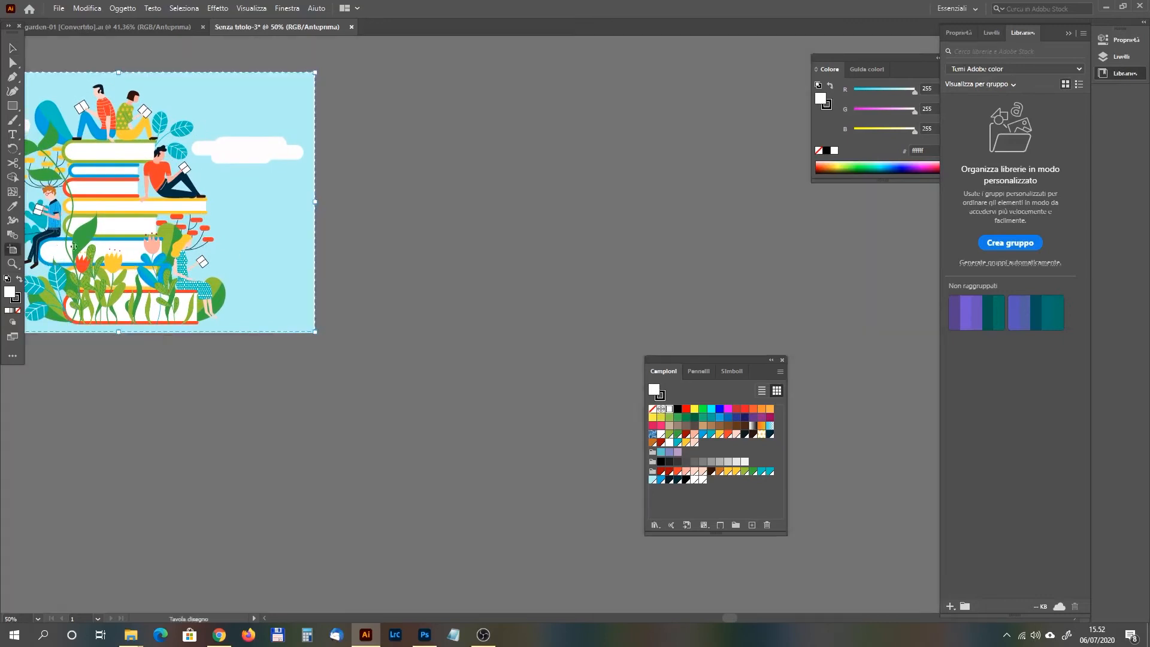
drag(114, 213, 582, 203)
click(12, 49)
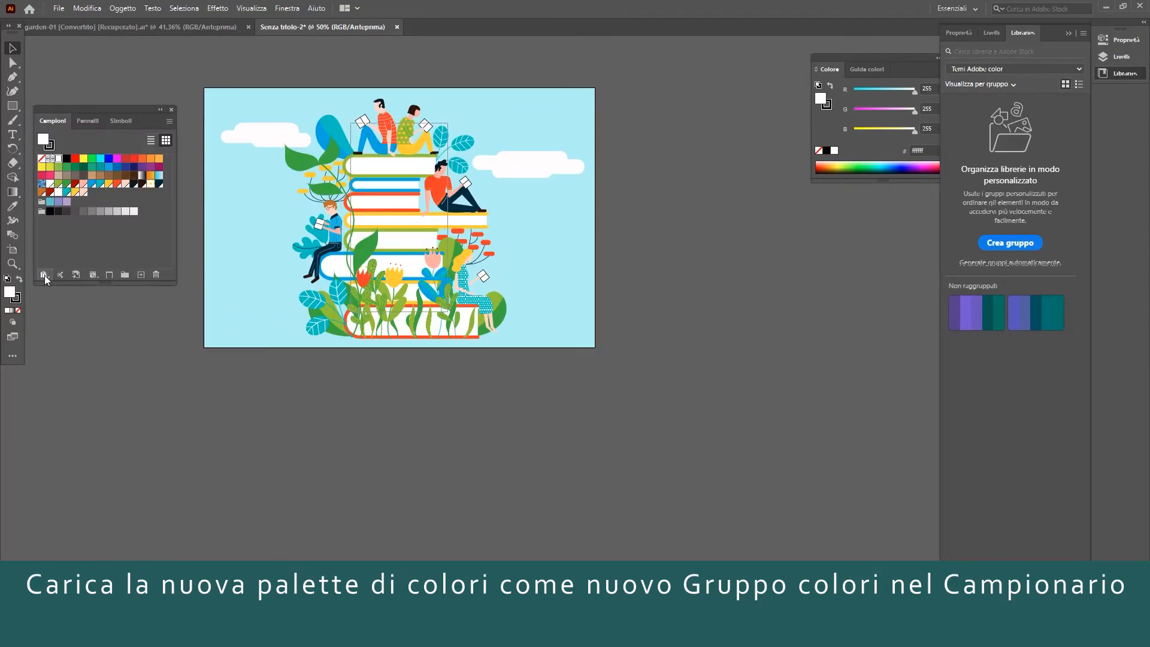
Step: Load book-garden-01.ase from the Palette folder as a swatch library and add its last color group to the swatches
click(45, 274)
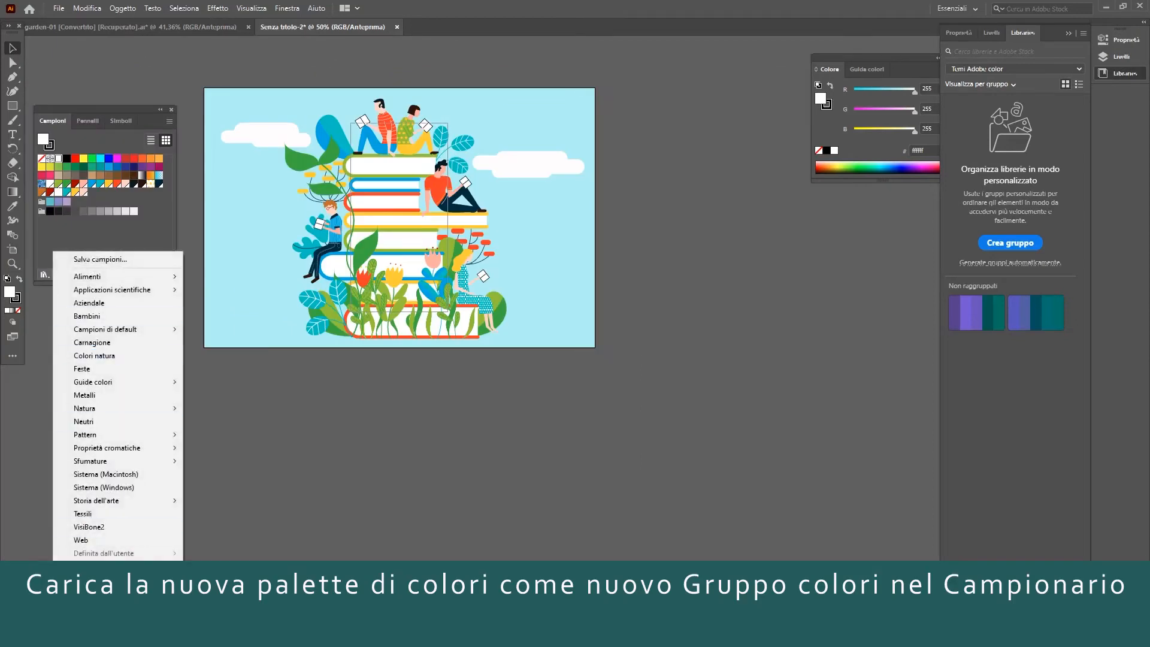
click(99, 567)
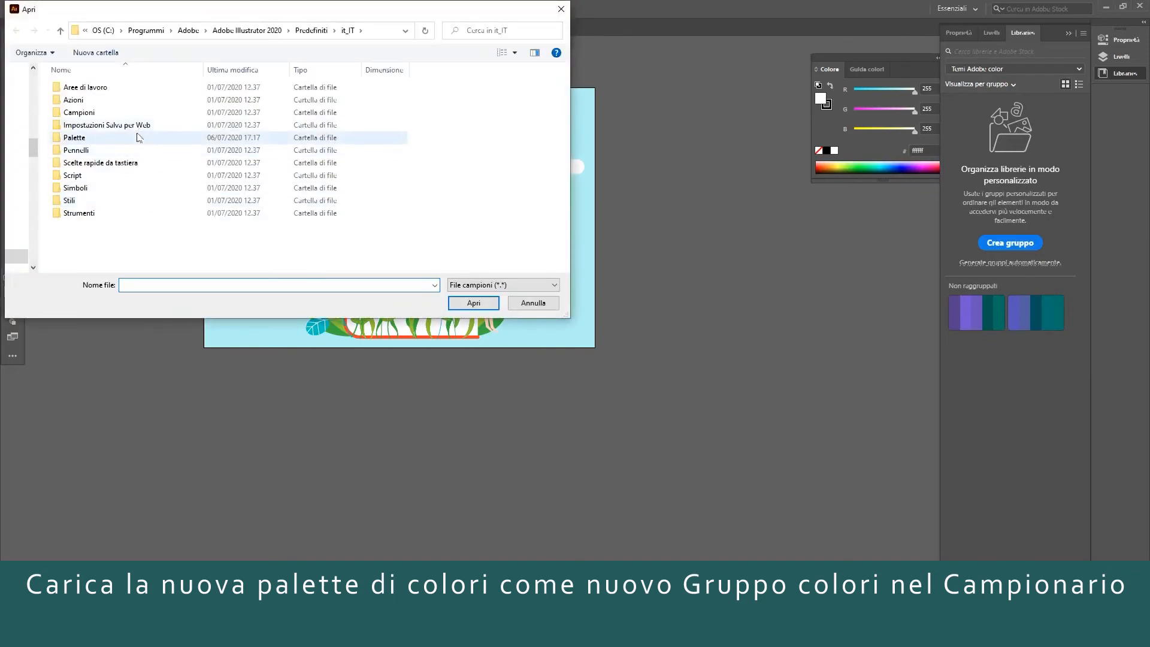
double_click(136, 136)
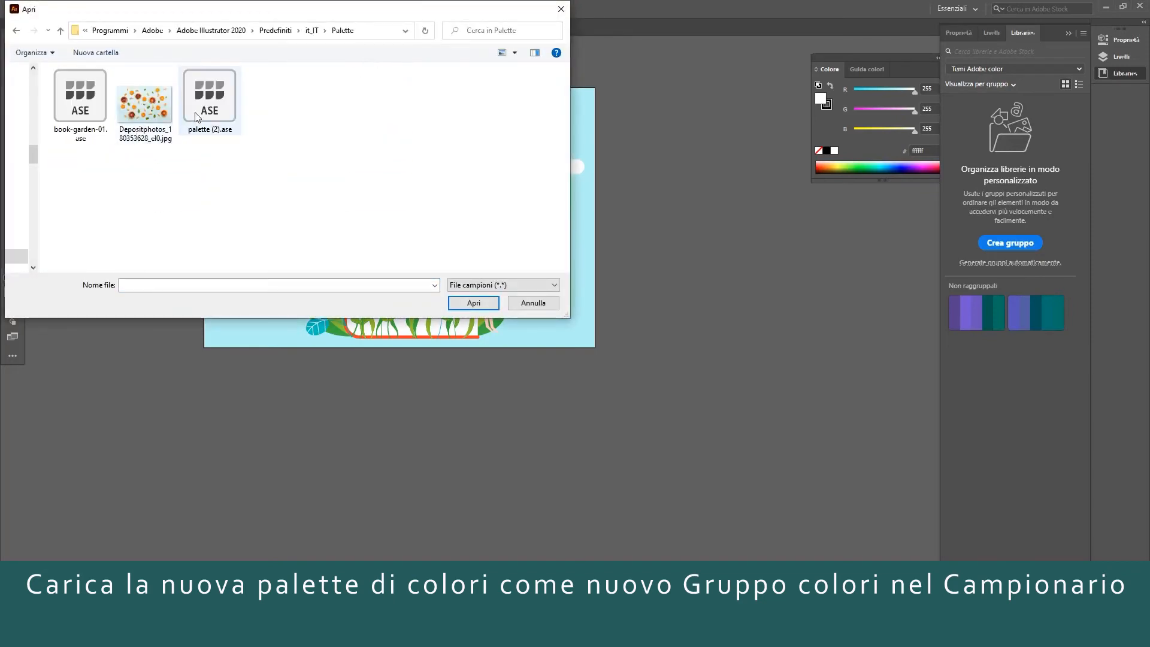
double_click(87, 98)
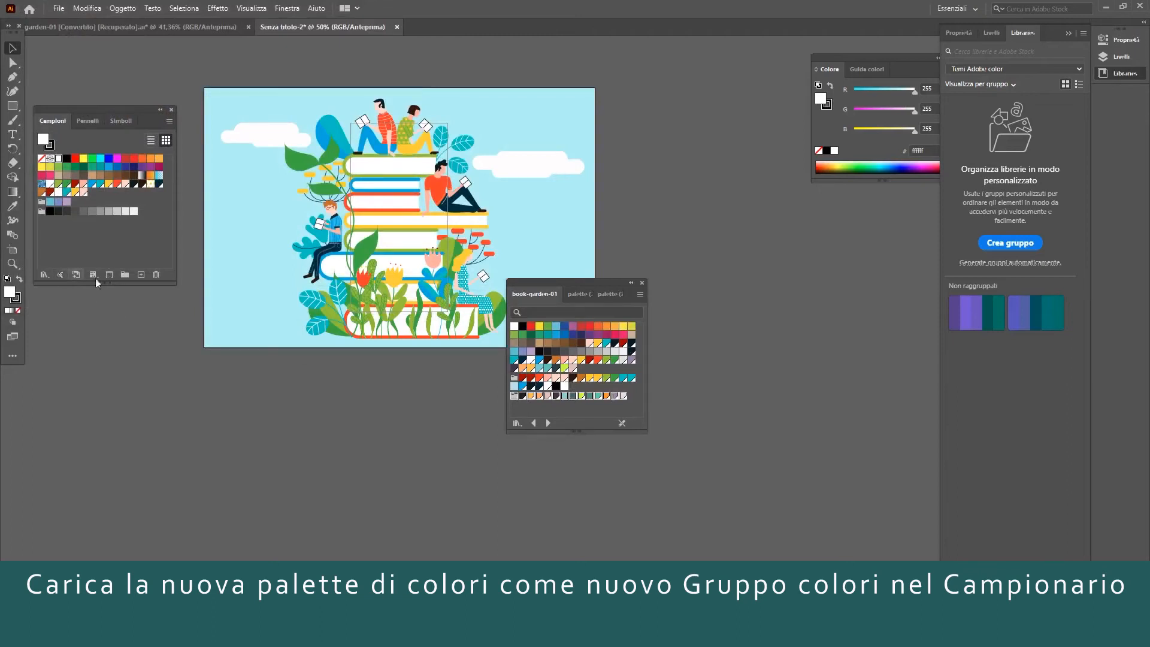
click(514, 397)
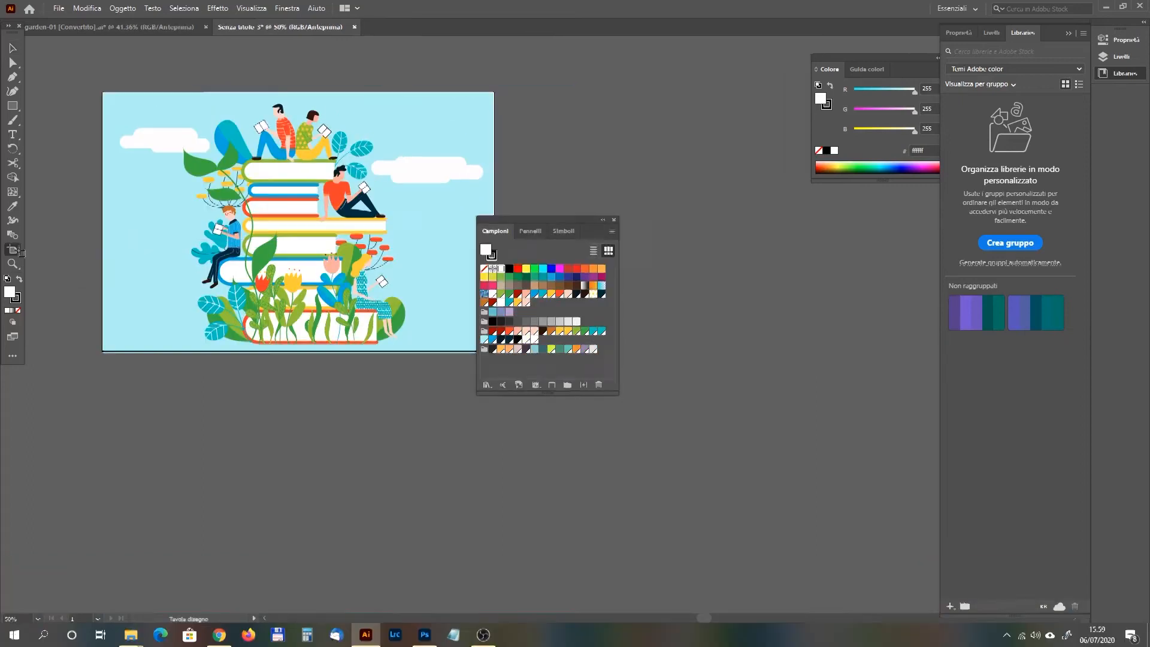
Step: Duplicate the illustration's artboard beside the original and select all artwork on the copy
drag(259, 242, 502, 239)
key(v)
drag(441, 61, 875, 363)
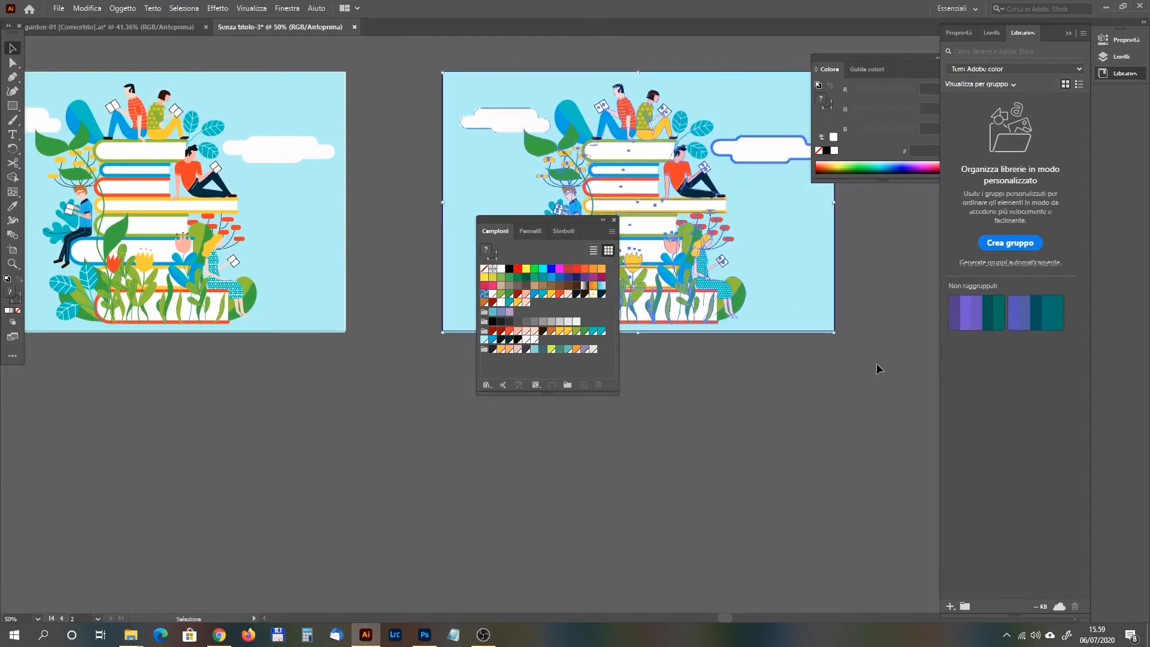
Step: Start recoloring the selected artwork copy and apply the color group Gruppo colori copia to it
click(960, 32)
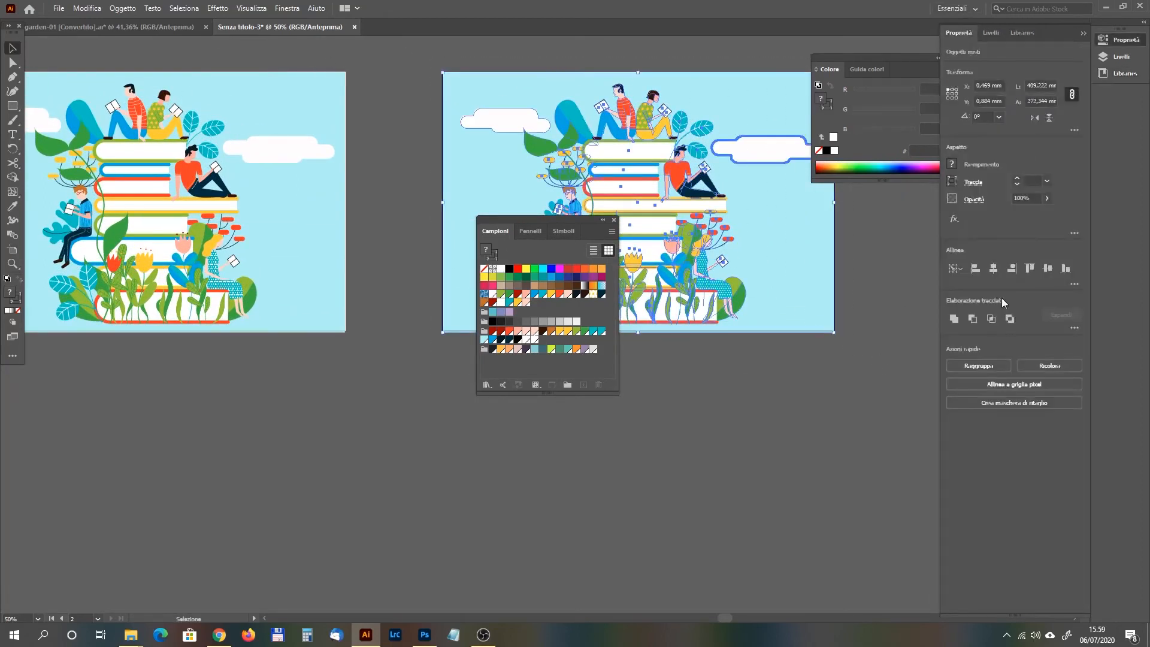
click(1056, 364)
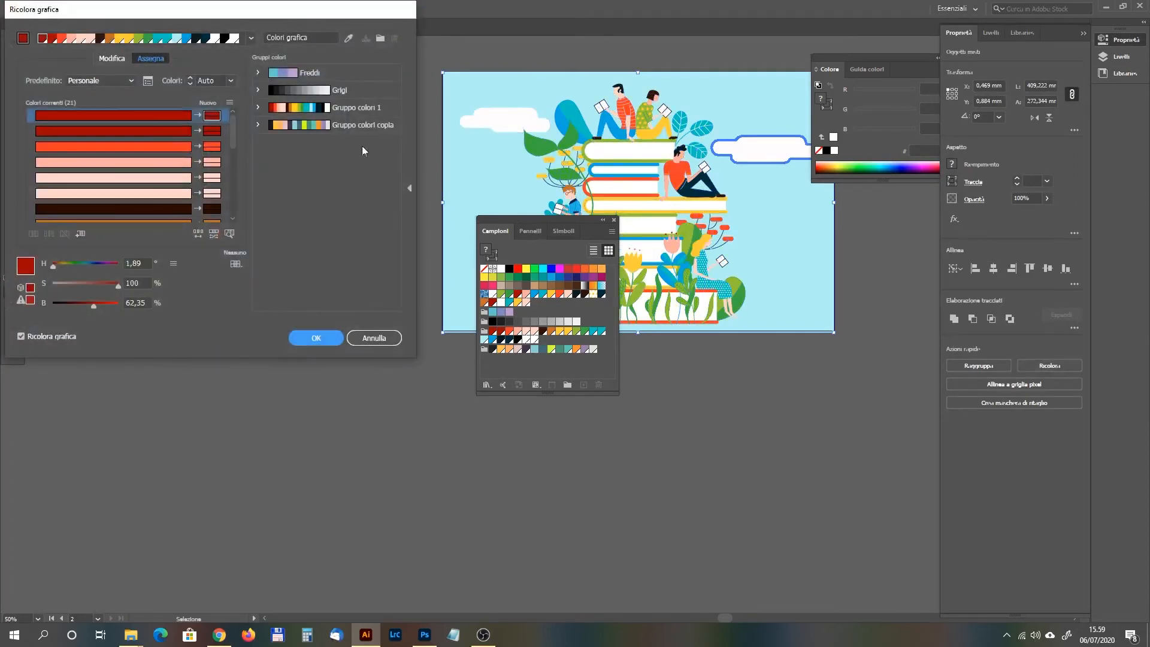
click(363, 130)
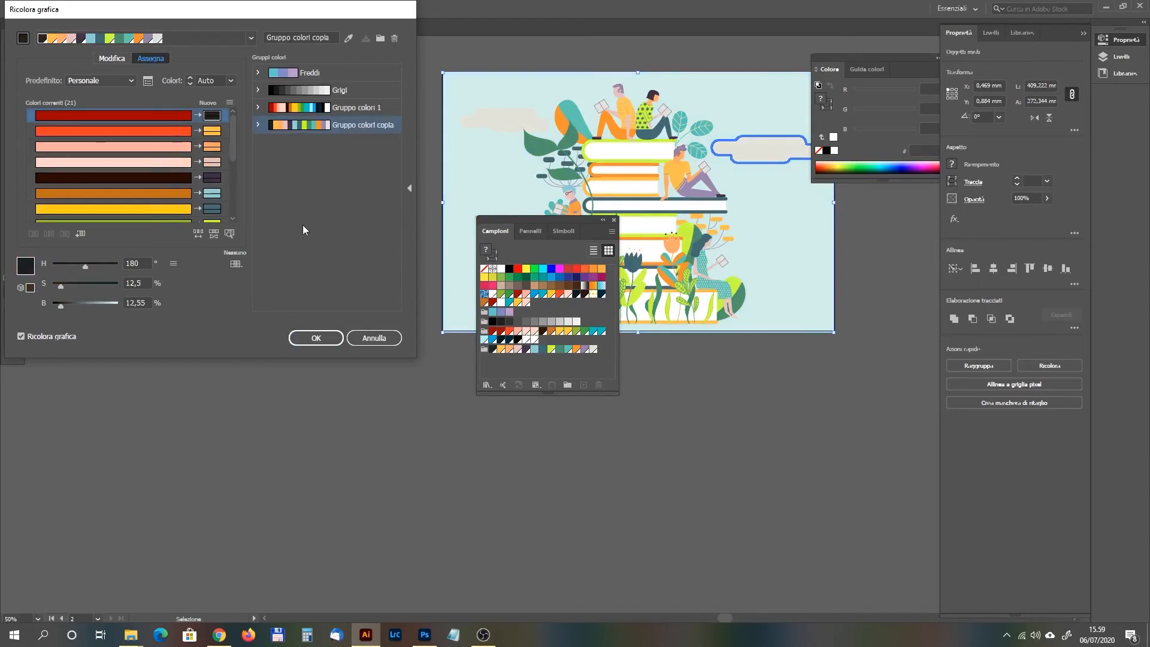
Step: Randomly reorder the new palette colors repeatedly to get a lavender background with teal clouds
click(196, 236)
click(197, 236)
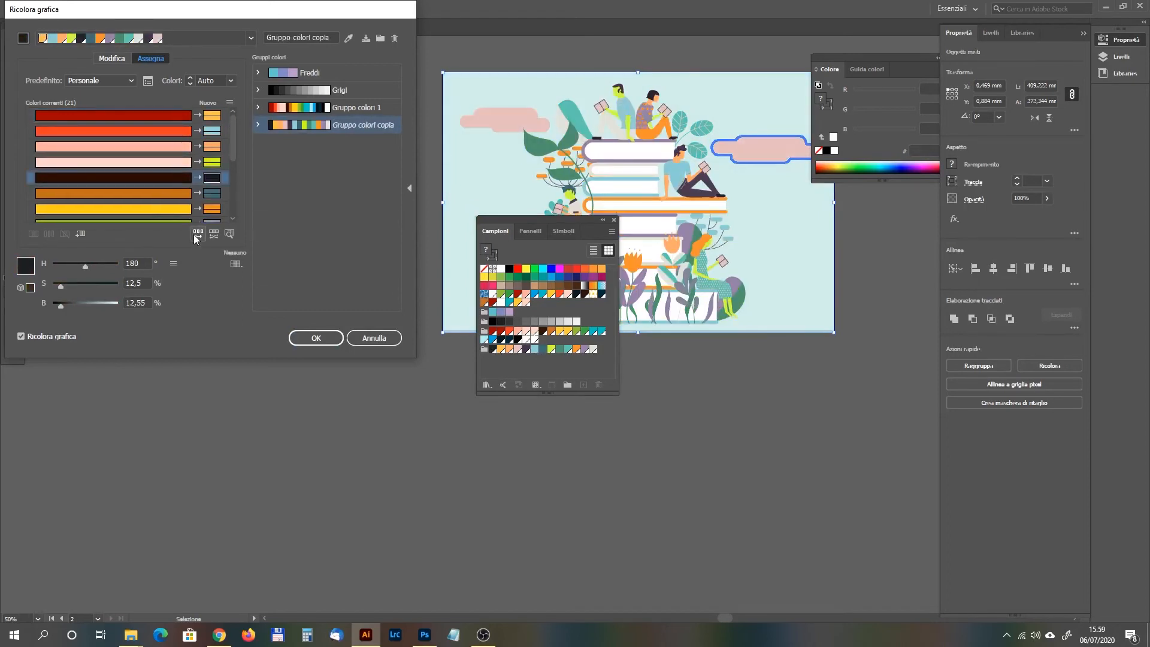
click(196, 236)
click(197, 236)
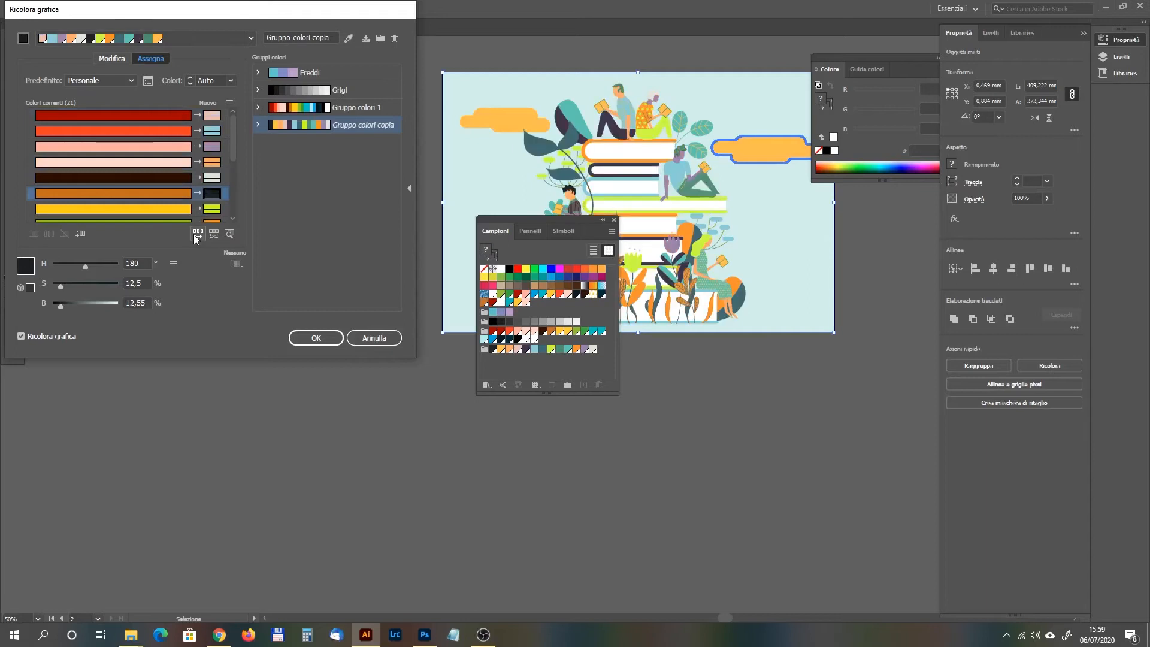
click(197, 236)
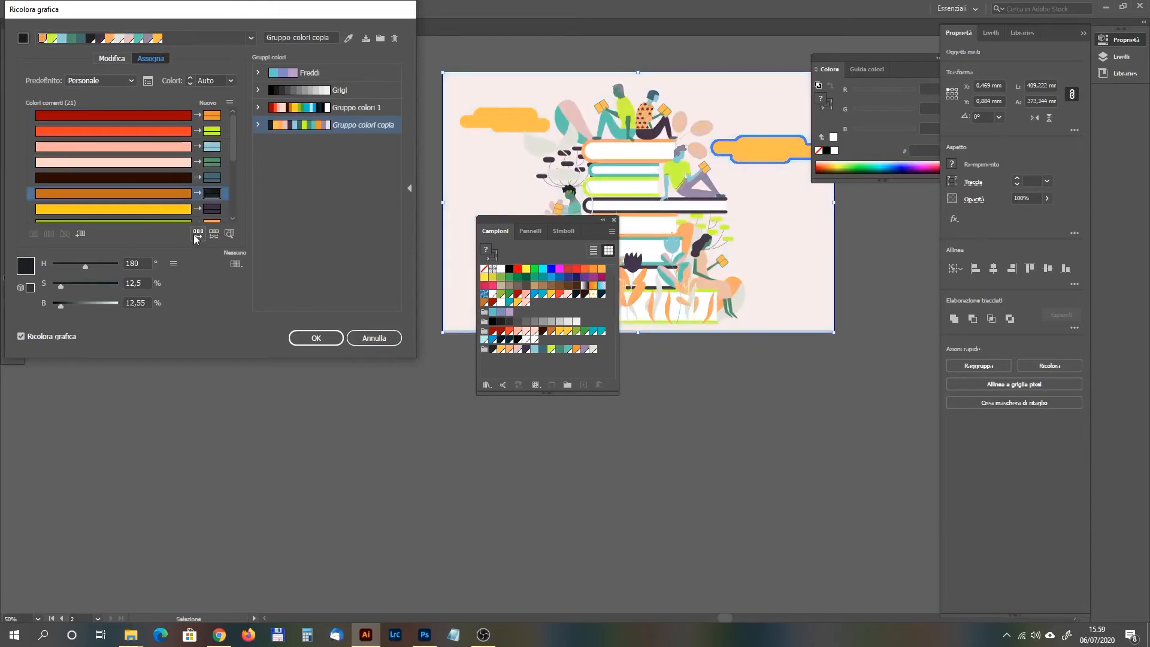
click(197, 236)
click(196, 236)
click(197, 236)
click(197, 236)
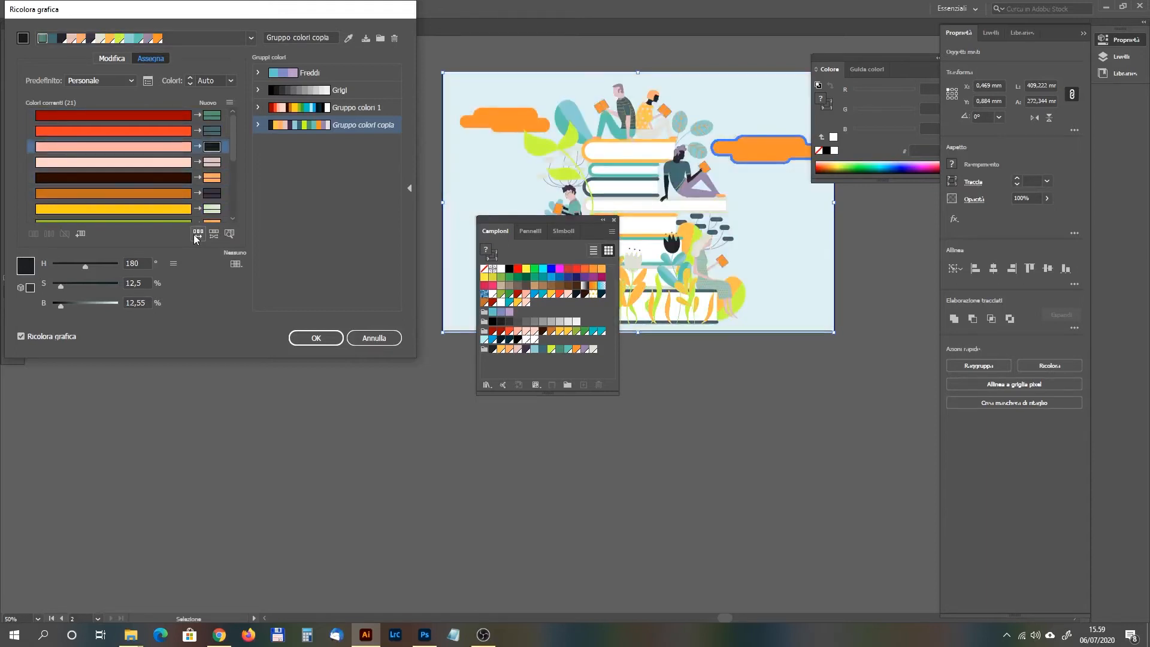
click(196, 236)
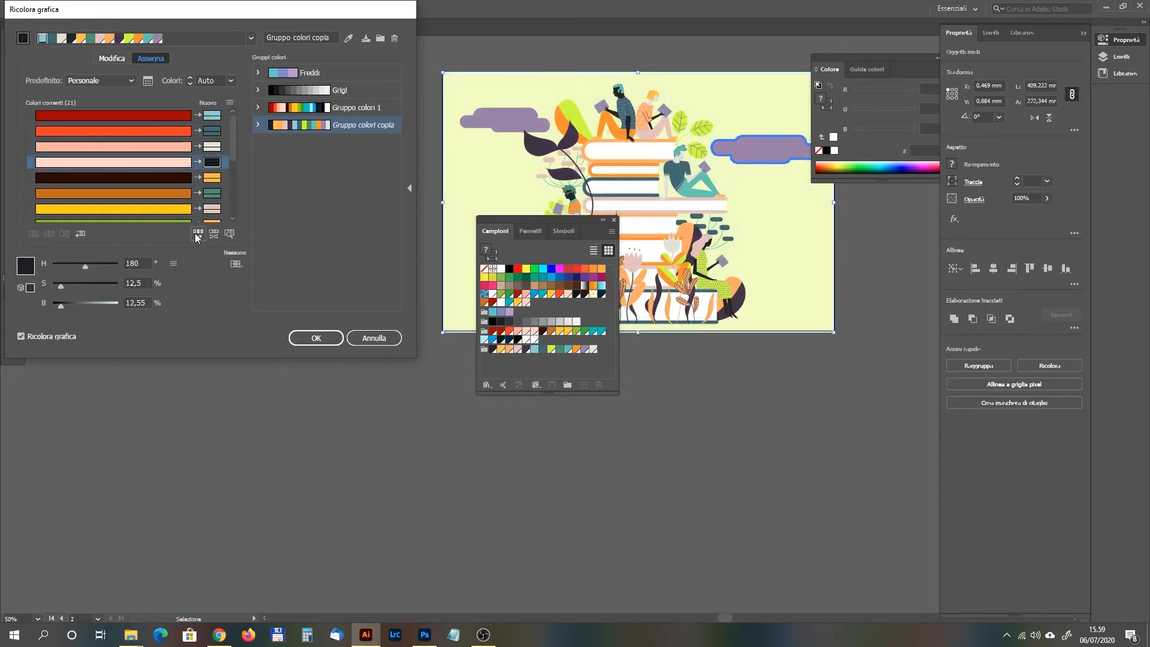
click(197, 236)
click(196, 236)
click(197, 236)
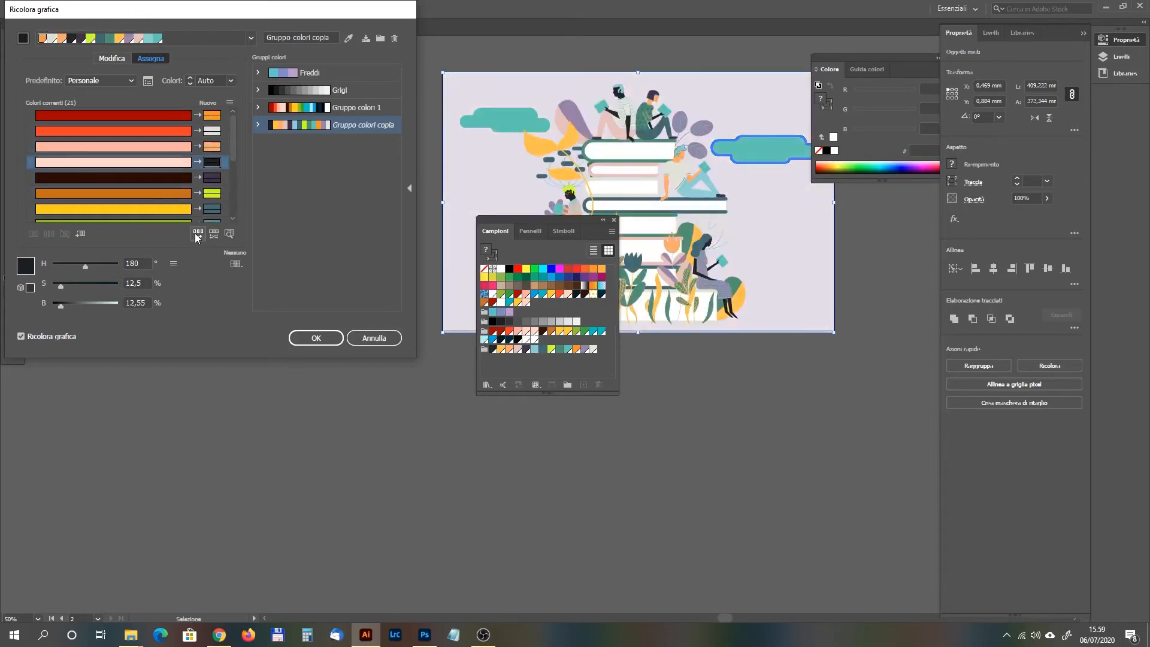
Step: Swap the newly assigned colors so that teal replaces the original turquoise and light cyan row
scroll(236, 150, down, 4)
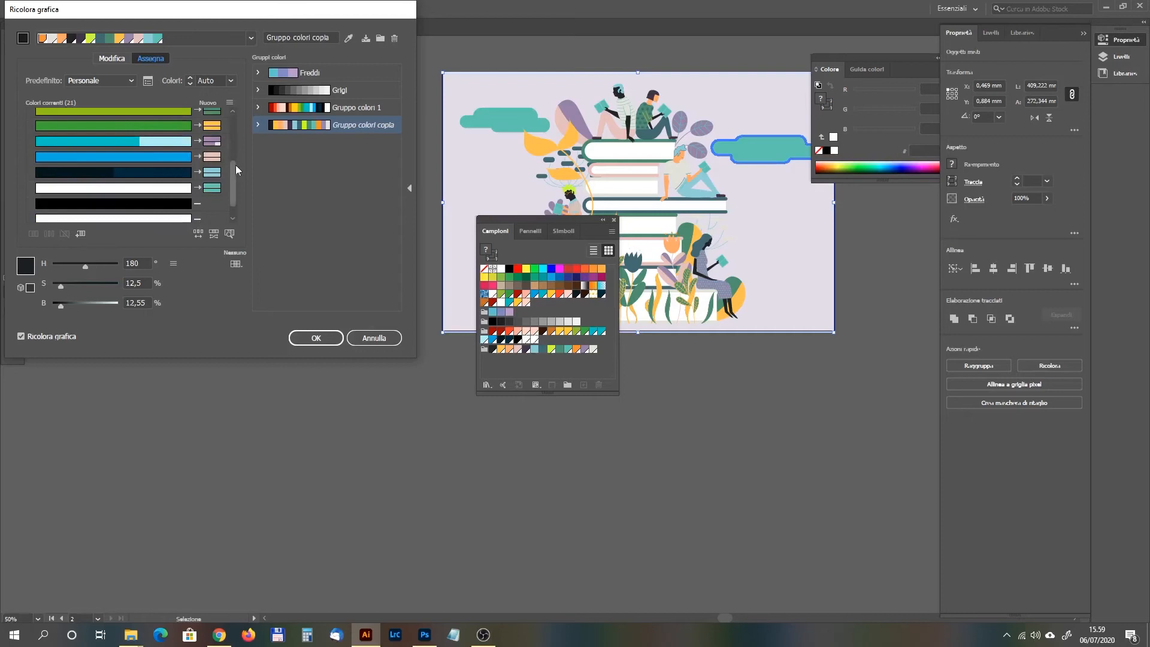
drag(233, 175, 238, 167)
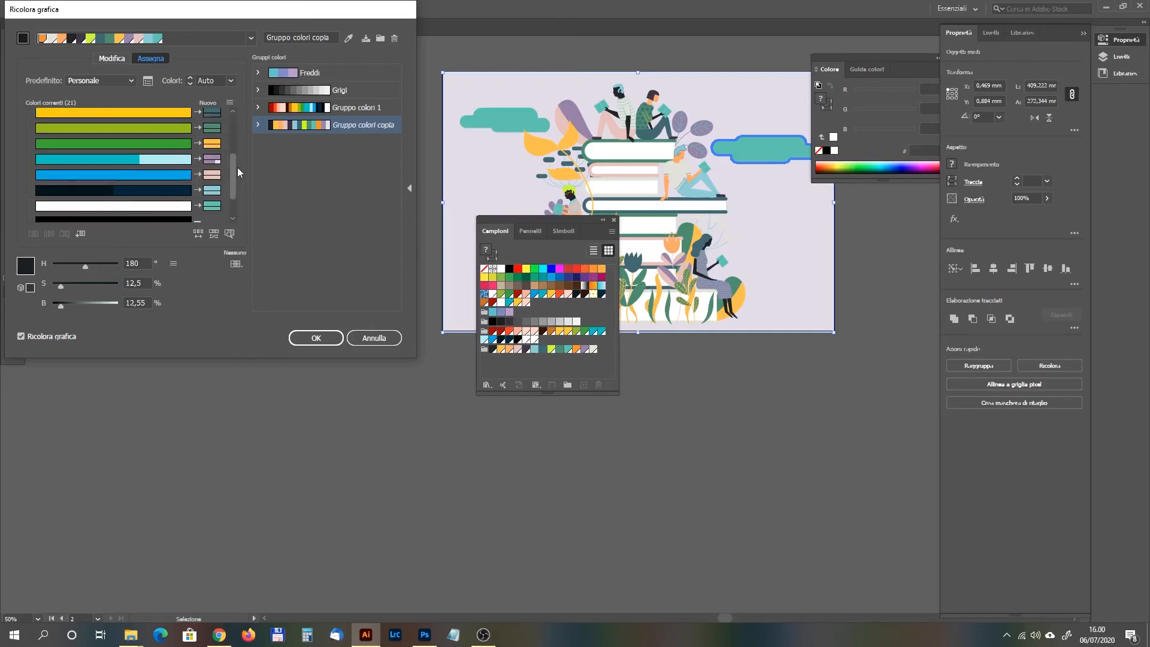
drag(214, 206, 214, 177)
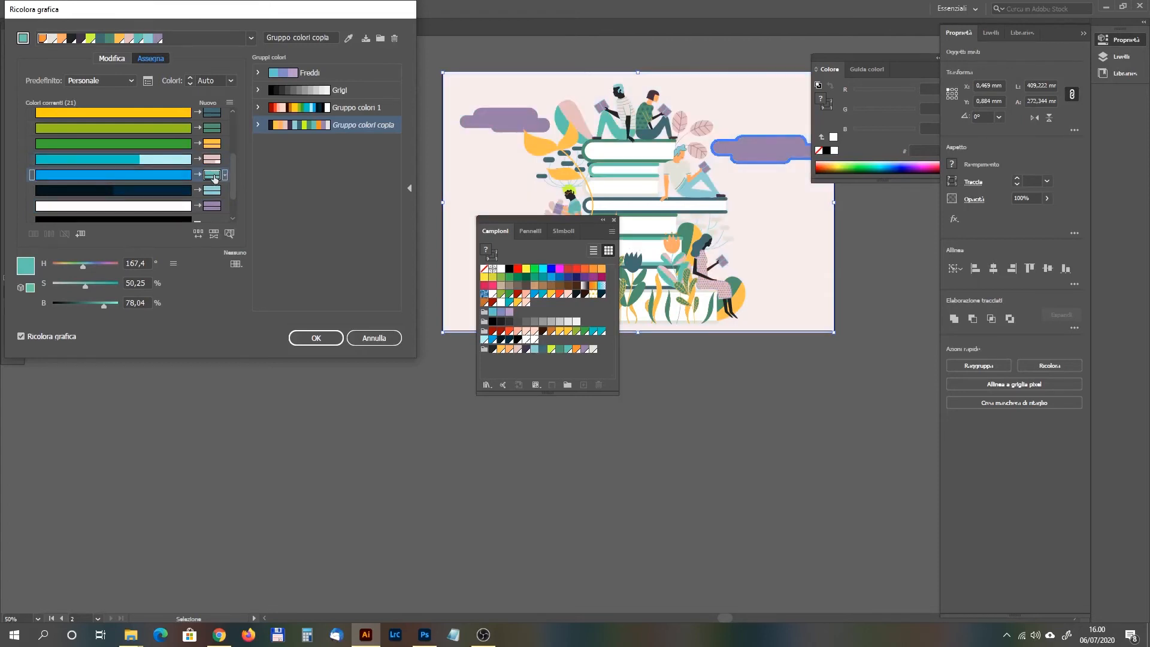
scroll(214, 178, up, 3)
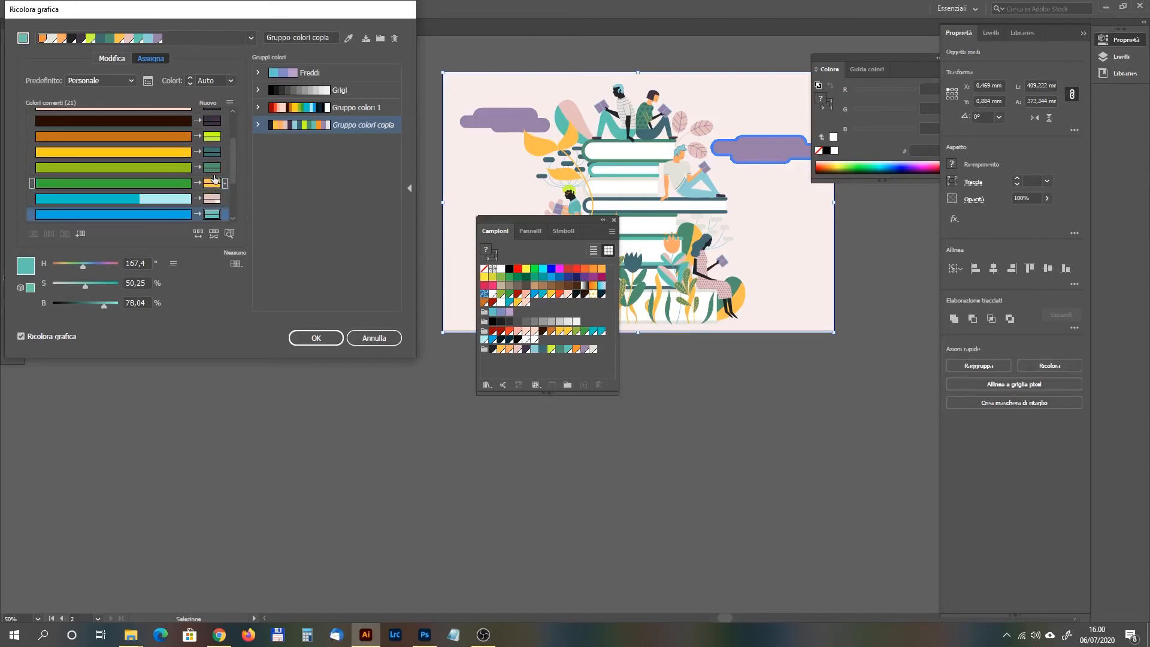
drag(213, 214, 212, 203)
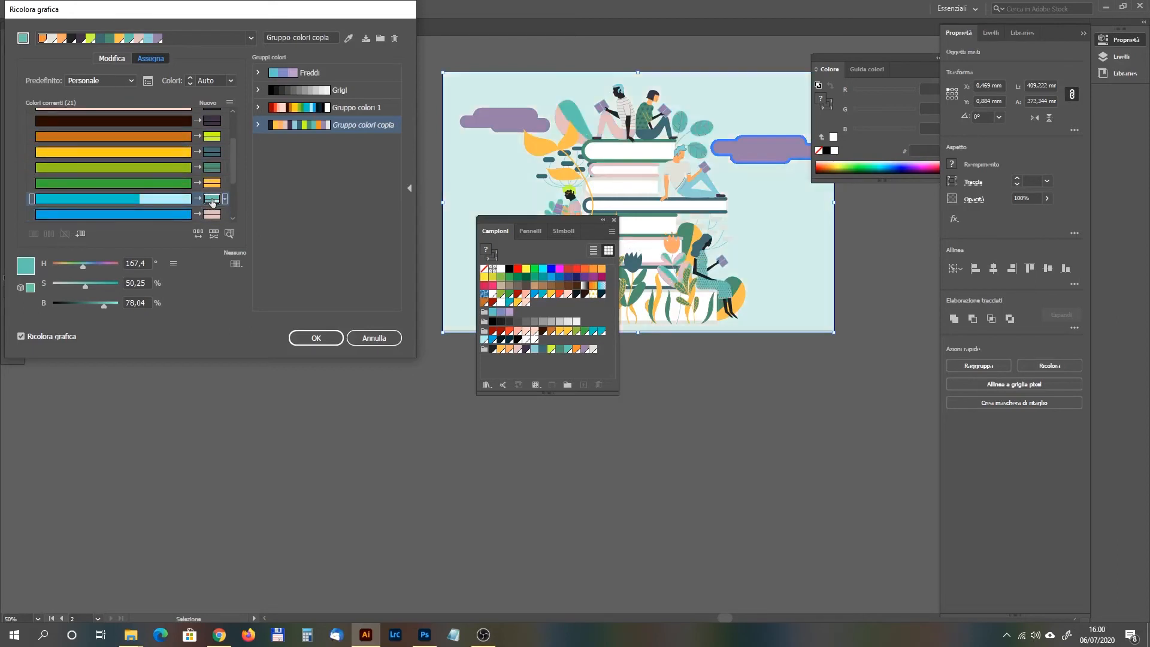
Step: Reassign pink to the original pale pink row and dark purple to the original dark navy row
scroll(212, 203, up, 2)
scroll(212, 202, down, 4)
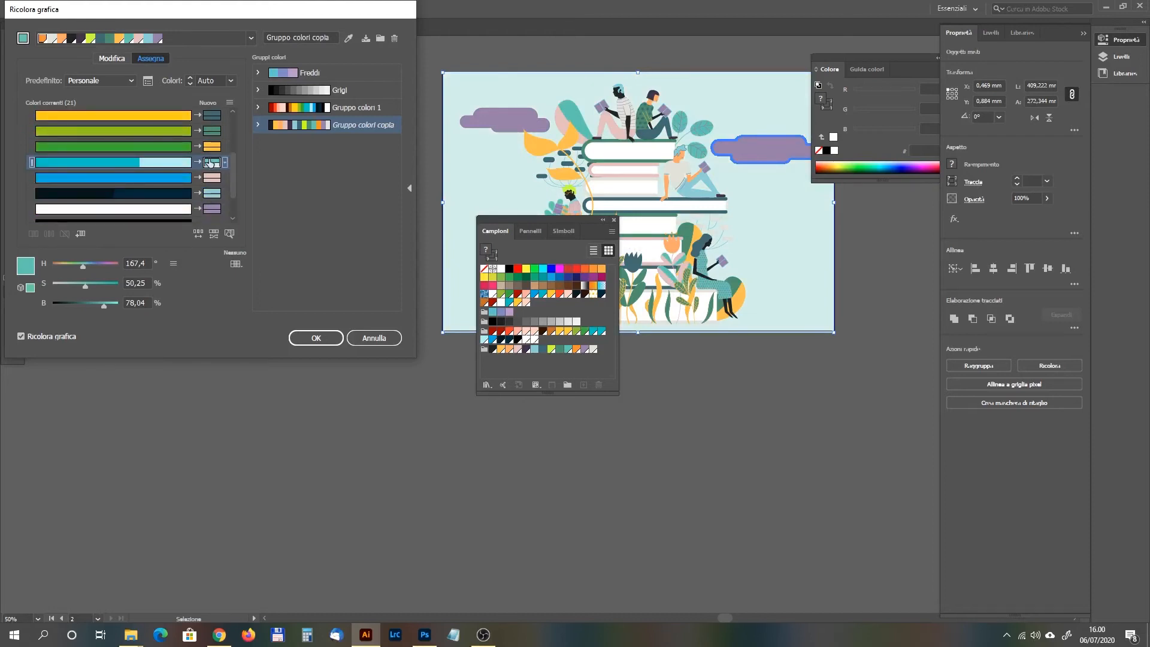
drag(211, 183, 214, 148)
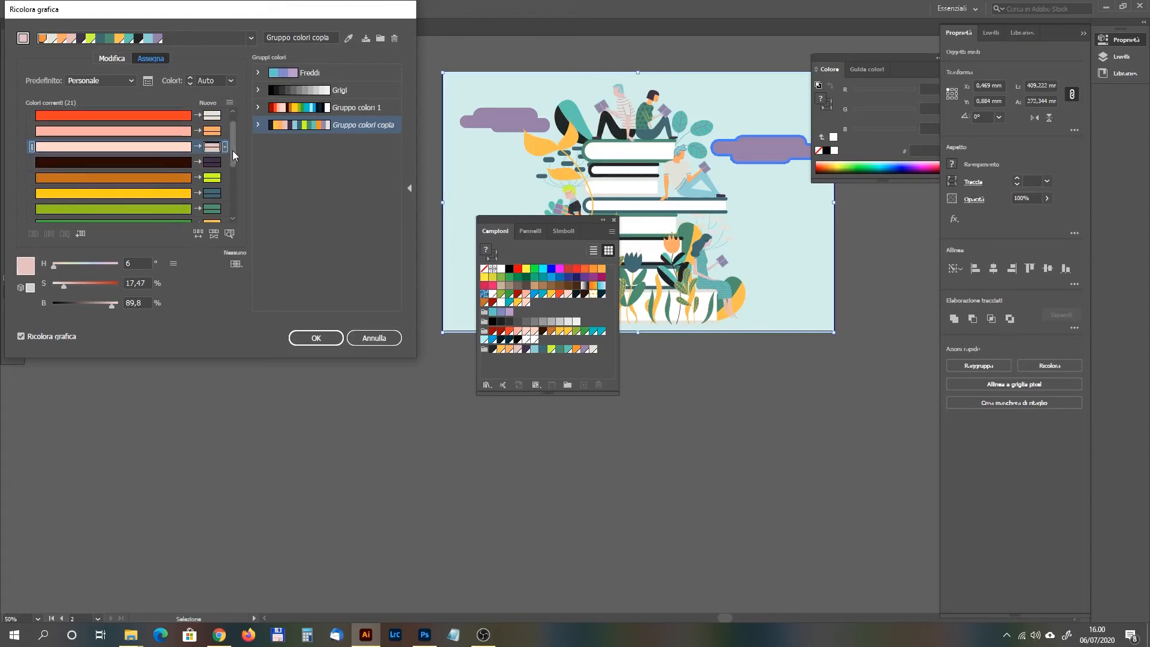
drag(233, 150, 232, 163)
click(212, 131)
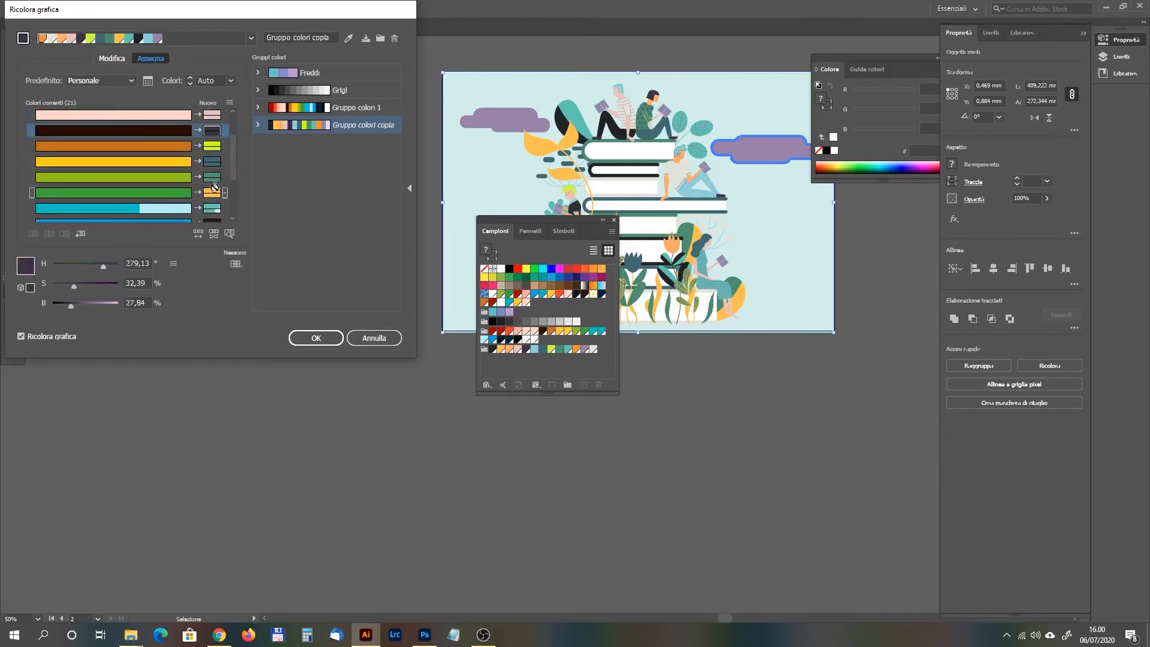
drag(213, 130, 215, 225)
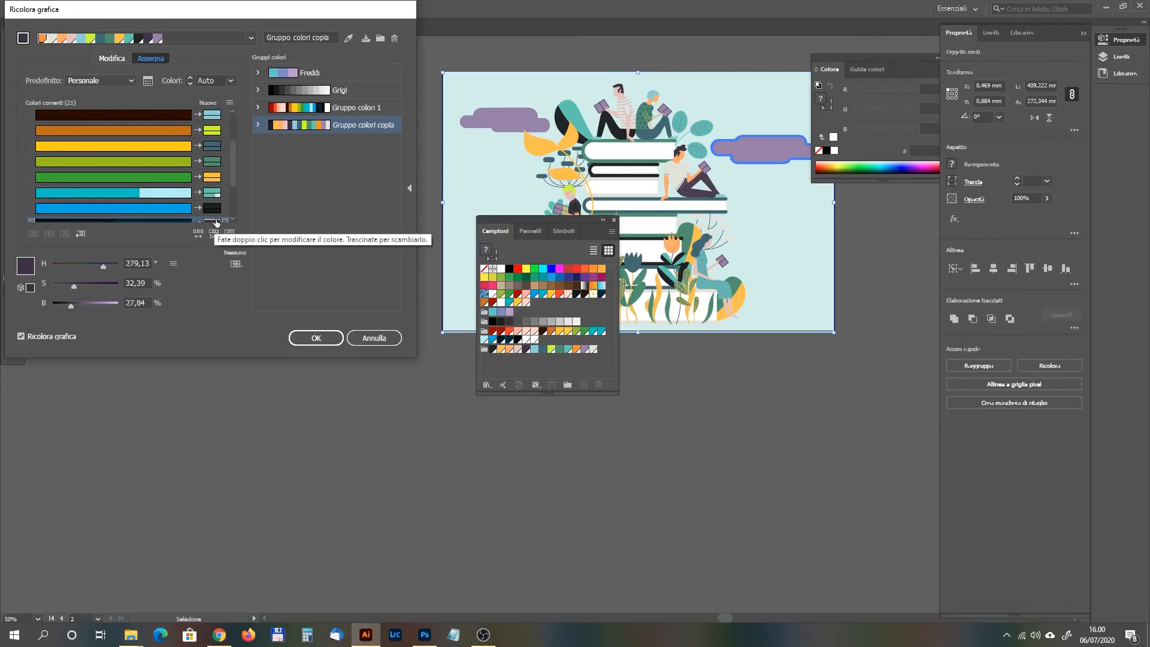
Step: Assign off-white to the original white row and swap the new colors so blue gets dark purple and navy gets black
drag(232, 146, 235, 168)
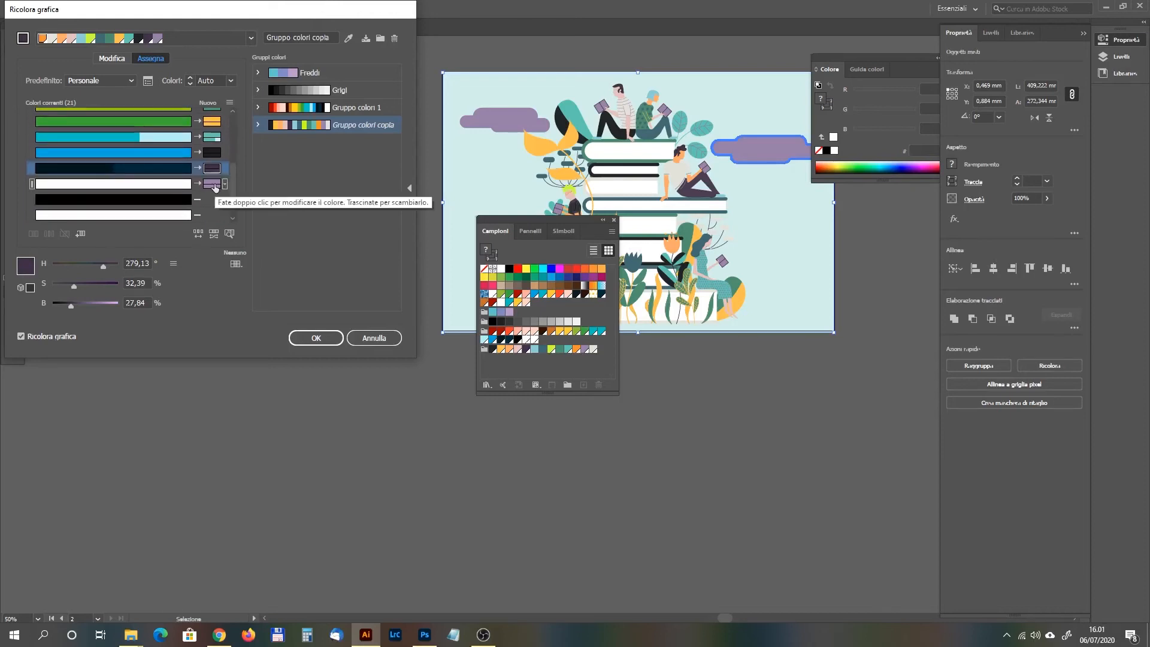
mouse_move(232, 178)
mouse_down()
mouse_move(240, 123)
mouse_move(212, 147)
mouse_move(213, 220)
mouse_move(214, 168)
mouse_up()
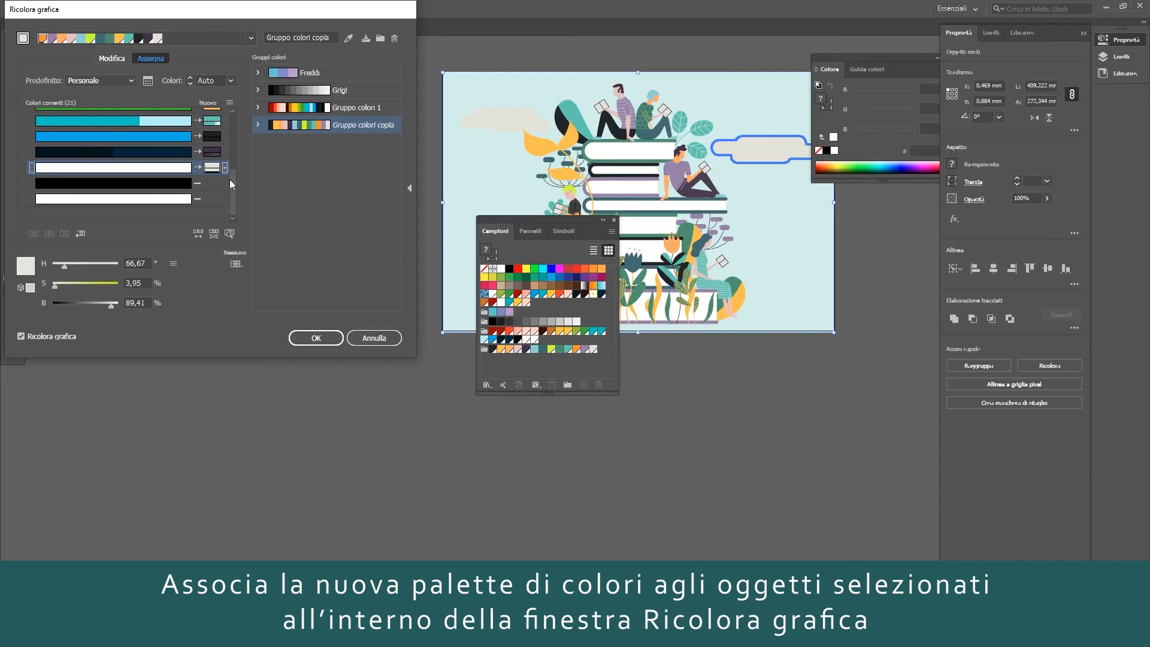
scroll(232, 183, up, 1)
scroll(234, 178, up, 1)
scroll(235, 175, up, 1)
drag(212, 152, 212, 183)
drag(211, 139, 213, 179)
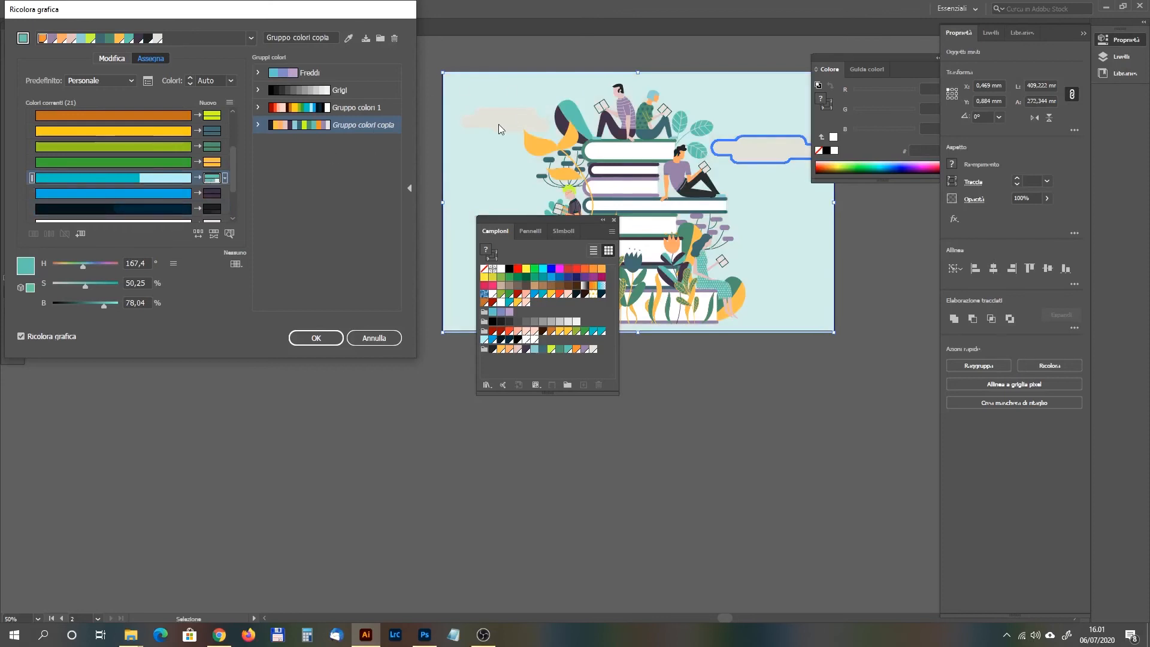
Step: Stop preserving black and white in the recolor options so they are included in the color assignment
scroll(232, 190, down, 2)
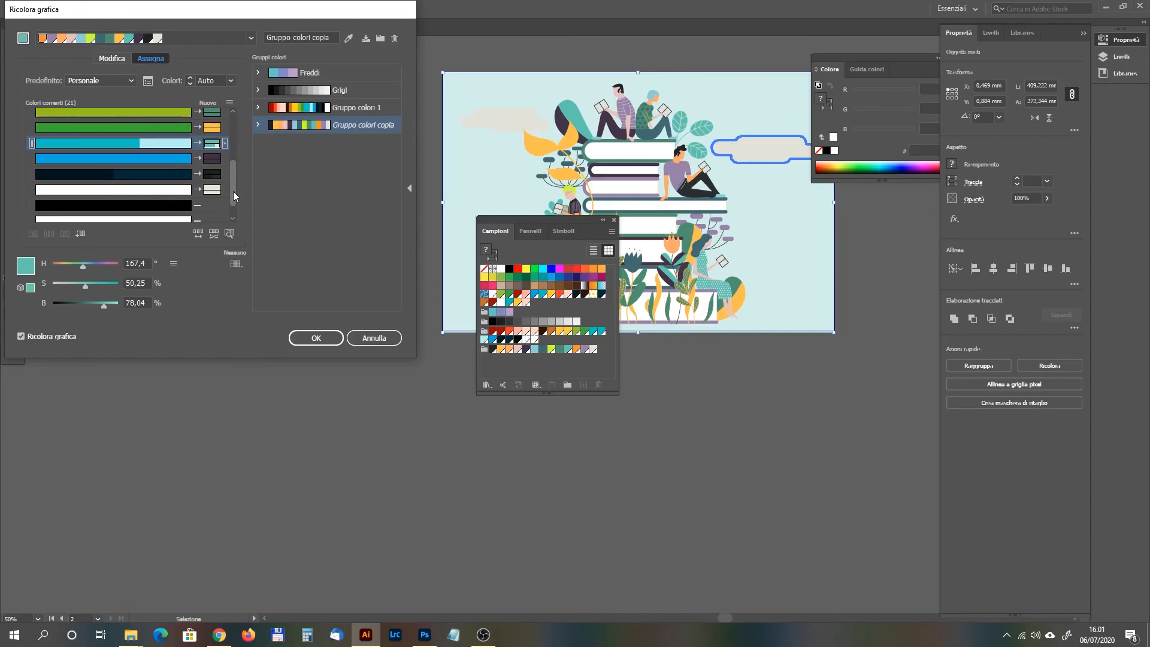
scroll(233, 192, down, 2)
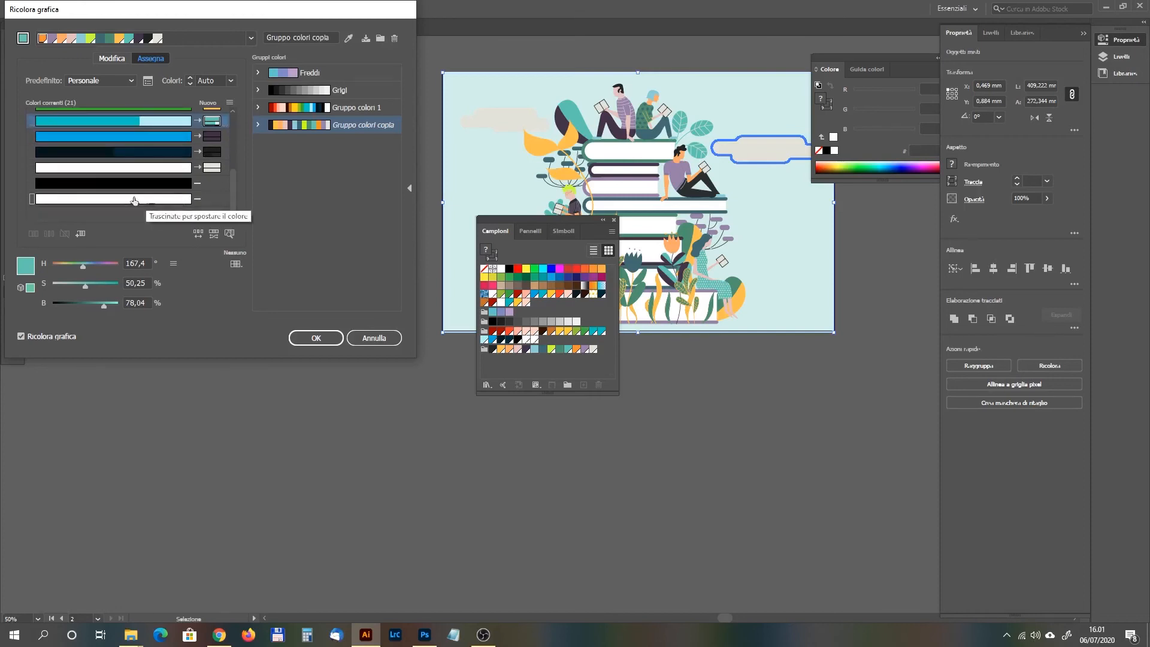
click(150, 79)
click(101, 153)
click(124, 193)
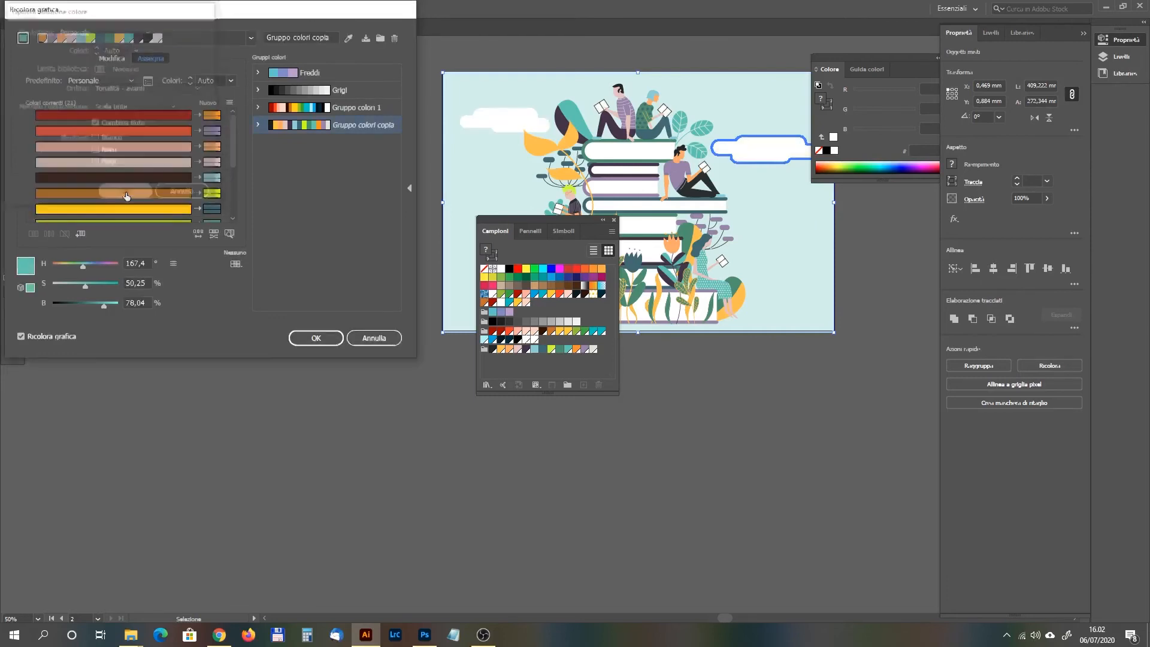
click(191, 146)
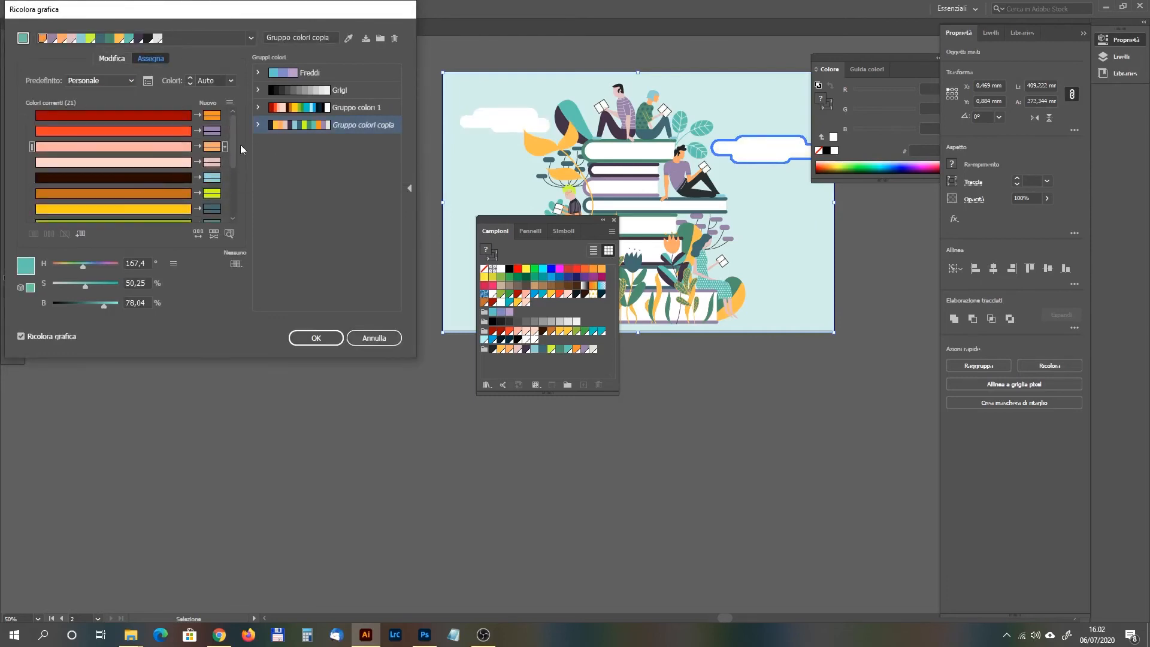
drag(234, 146, 236, 203)
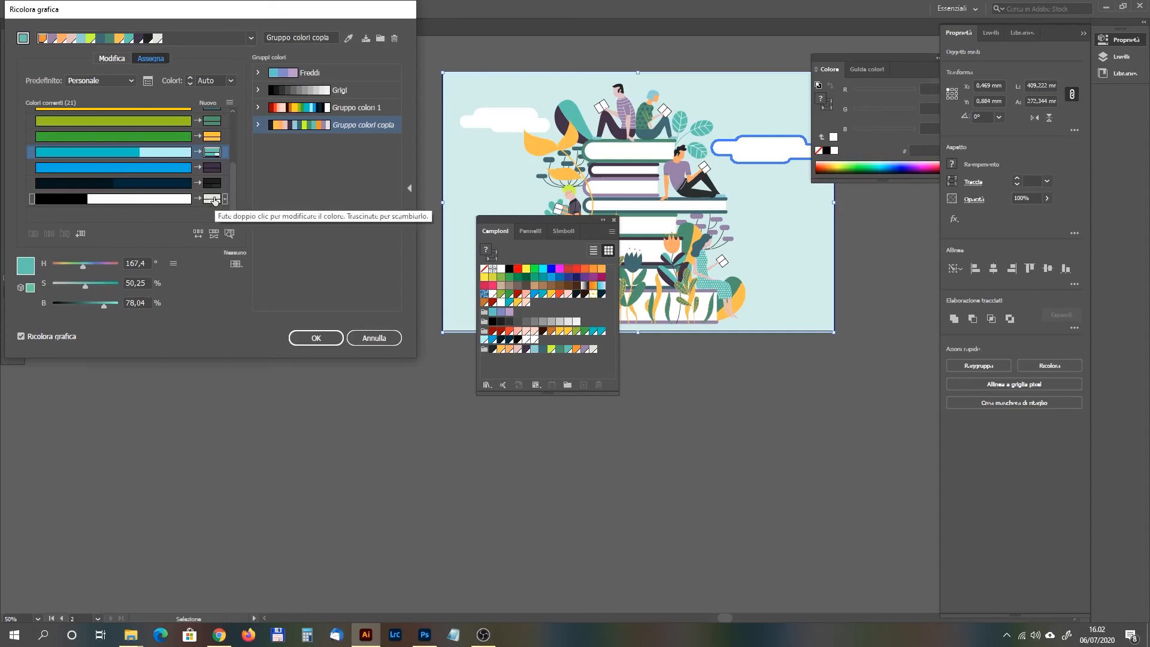
Step: Adjust the saturation and brightness of the teal assigned to the original turquoise row
scroll(234, 181, up, 1)
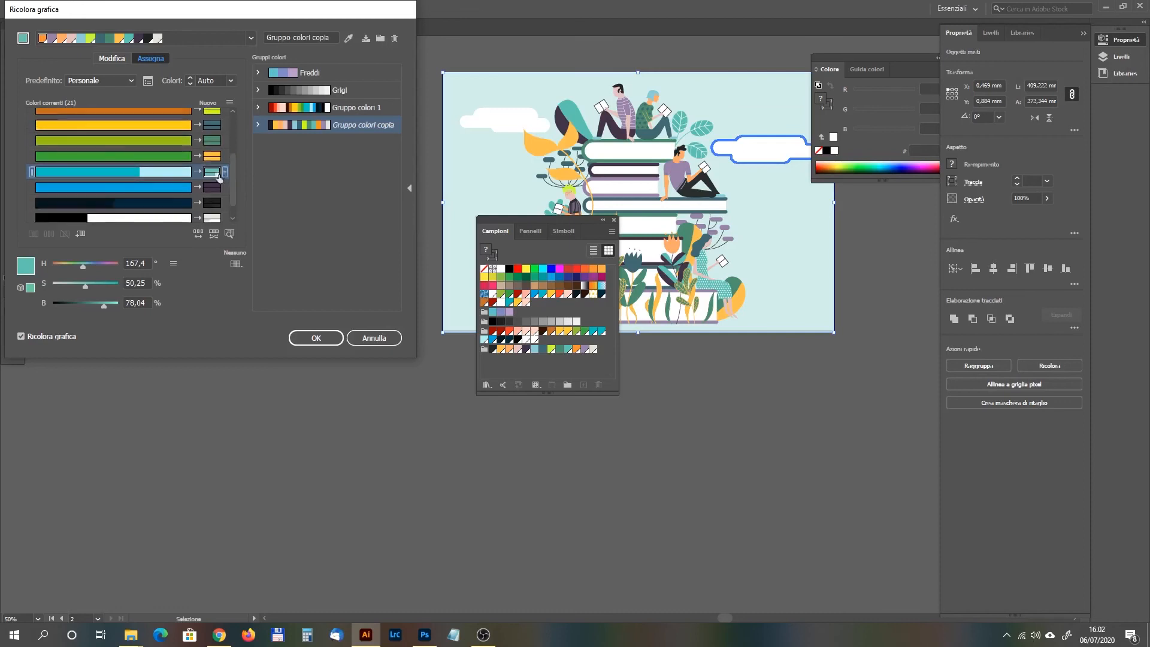
click(96, 285)
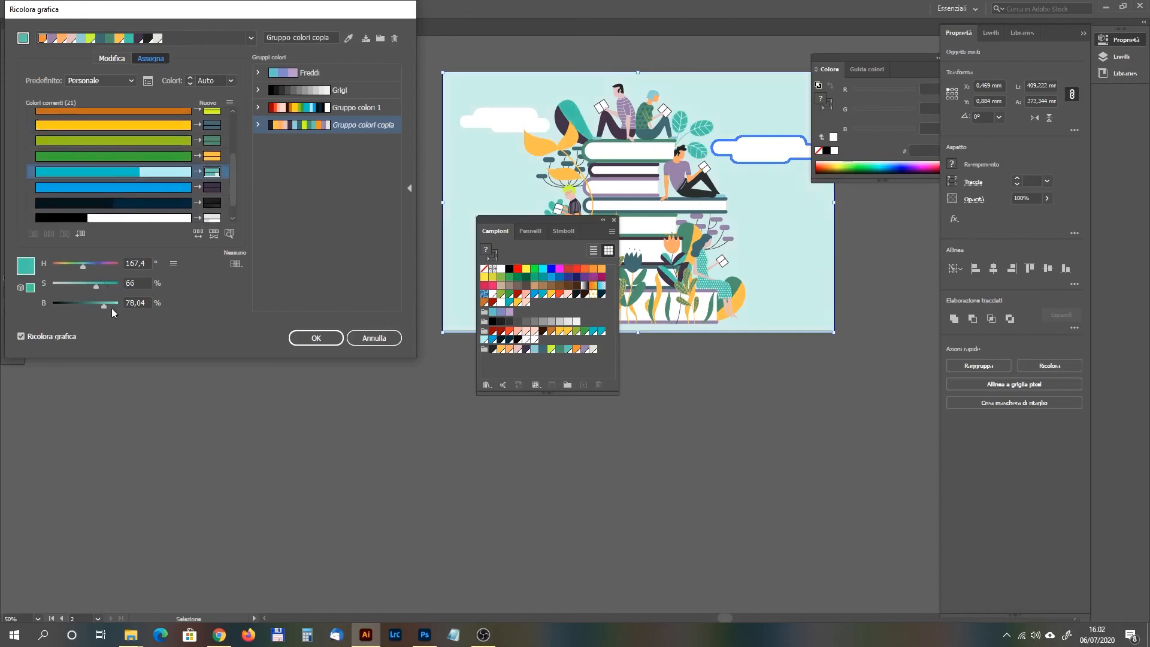
click(98, 304)
click(89, 284)
Step: Adjust the saturation of the off-white assigned to the black and white row, and apply the recoloring
click(197, 222)
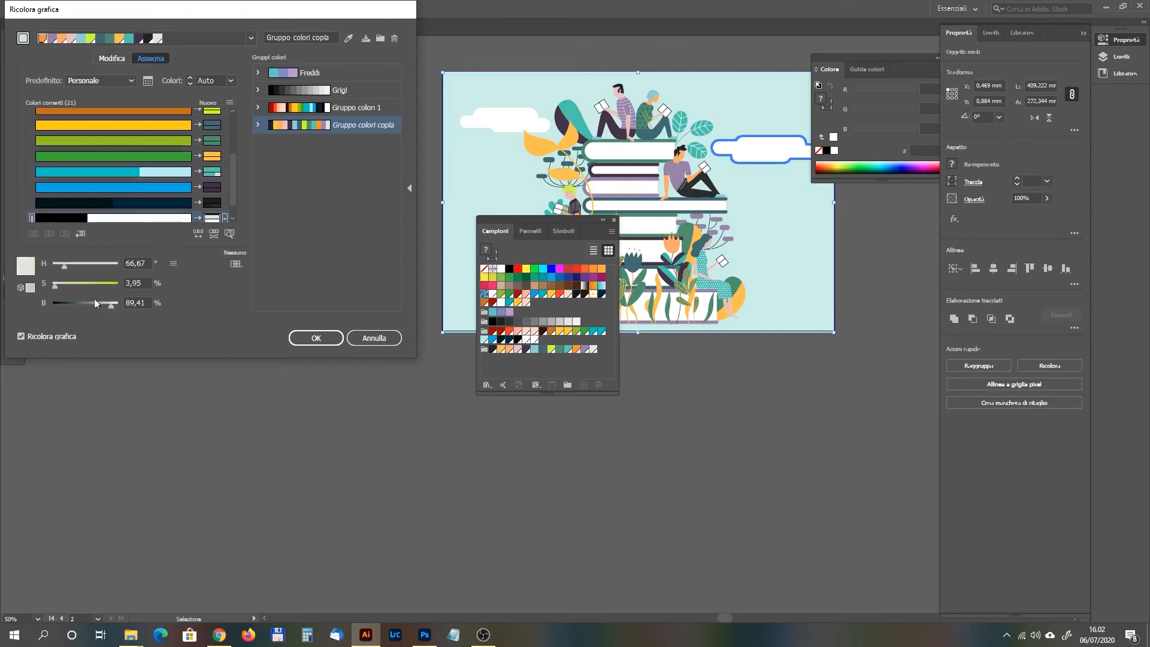
click(70, 288)
click(59, 287)
click(319, 335)
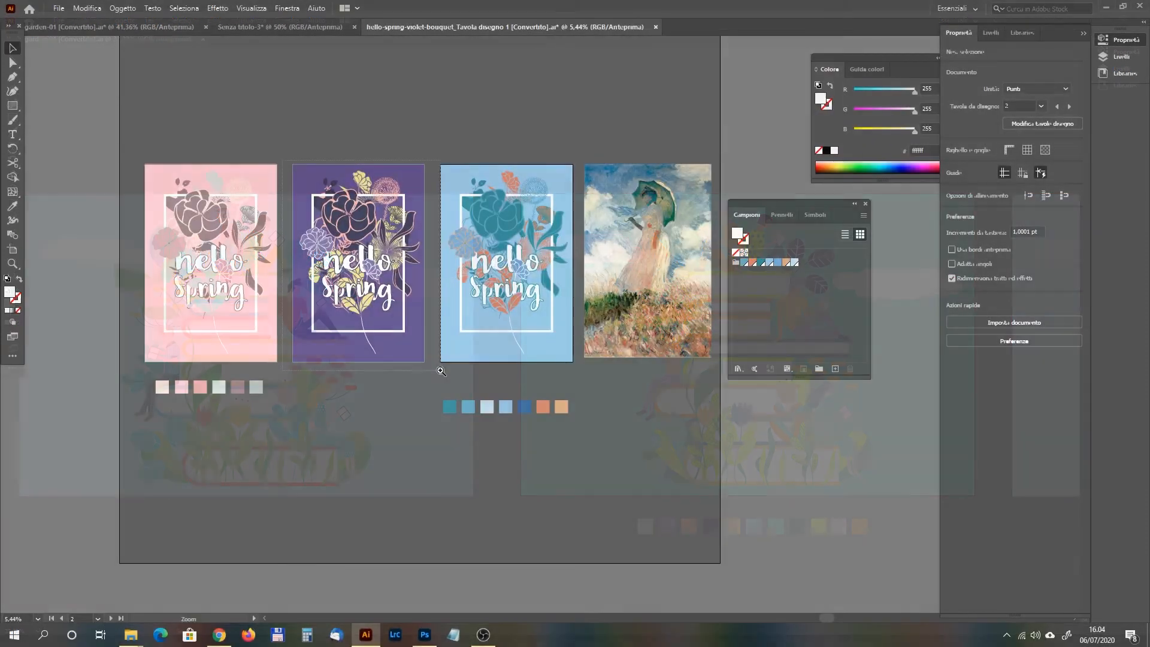
Step: In the hello-spring-violet-bouquet document, move the row of seven color squares up to just below the blue artboard
key(ctrl+0)
key(z)
alt+click(623, 345)
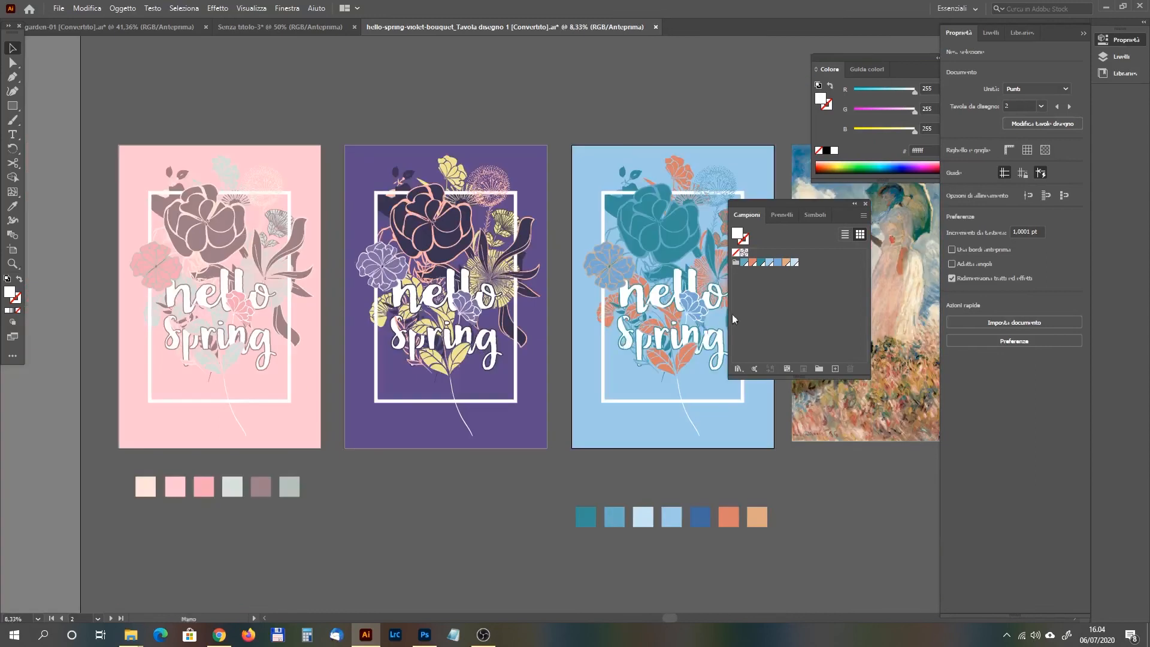
drag(623, 345, 312, 333)
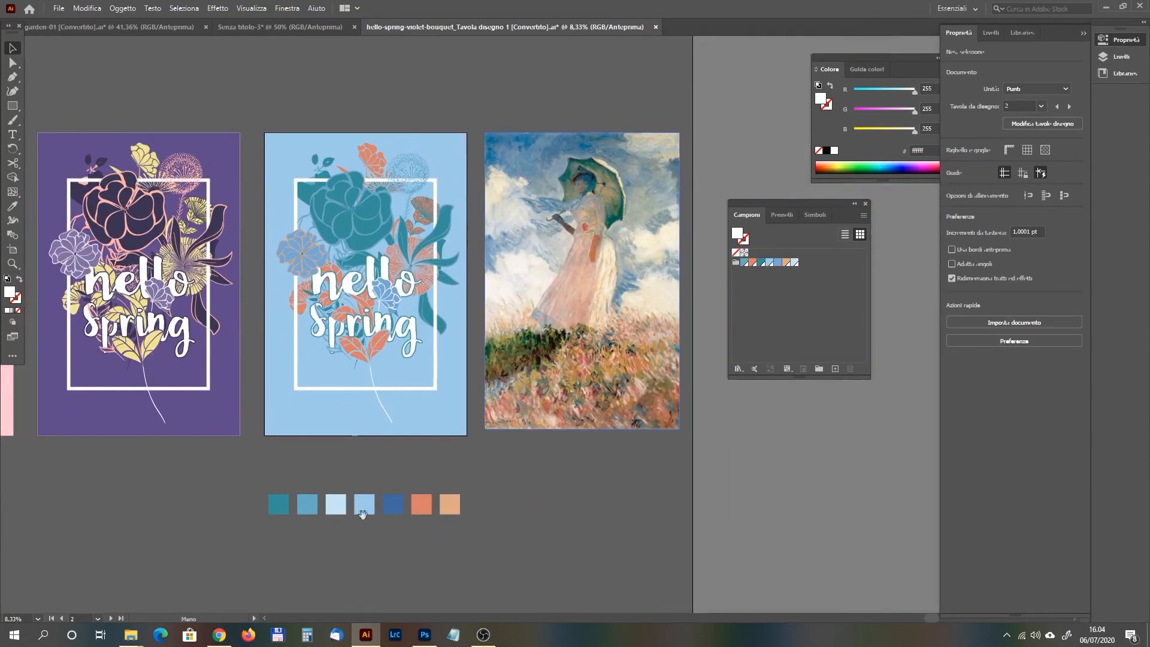
click(453, 510)
mouse_move(454, 510)
mouse_down()
mouse_move(692, 393)
mouse_move(649, 390)
mouse_move(672, 383)
mouse_move(454, 454)
mouse_up()
Step: Duplicate the purple Hello Spring artboard with its artwork directly below the original
drag(207, 282, 337, 267)
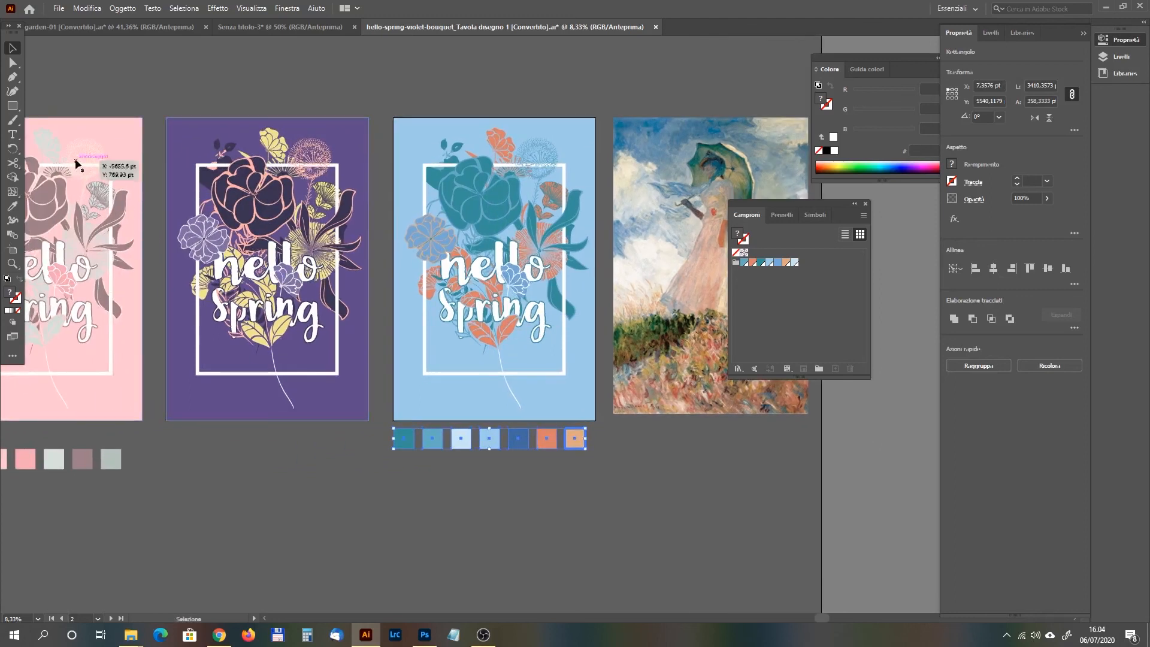
click(12, 250)
key(ctrl+minus)
drag(492, 283, 493, 437)
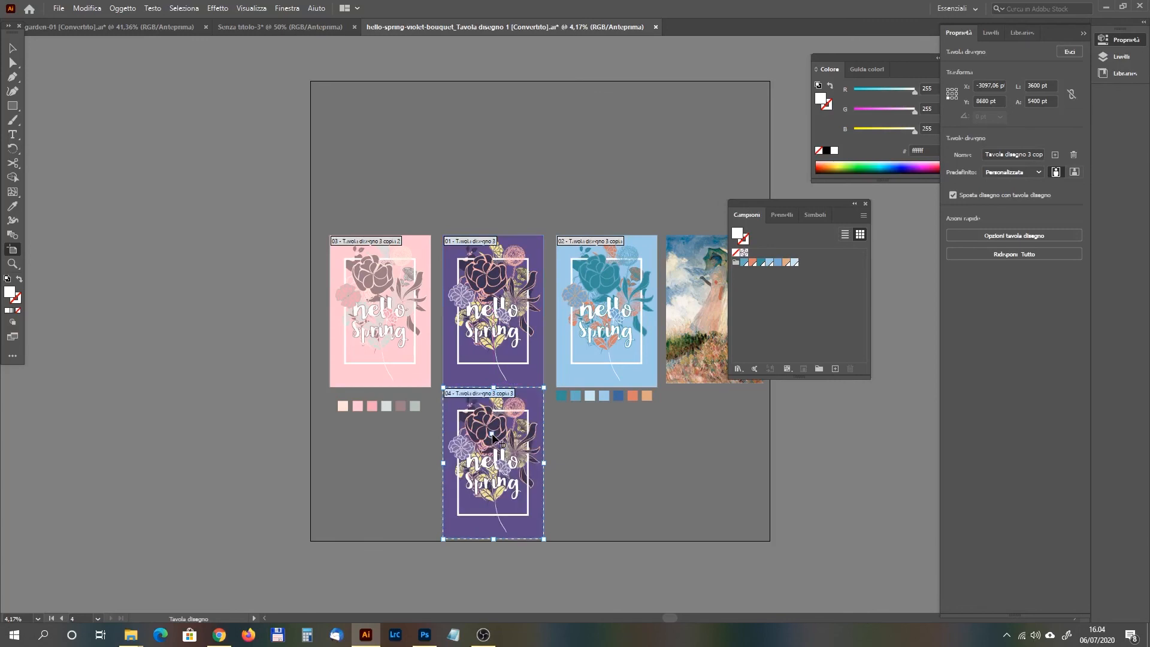
click(12, 48)
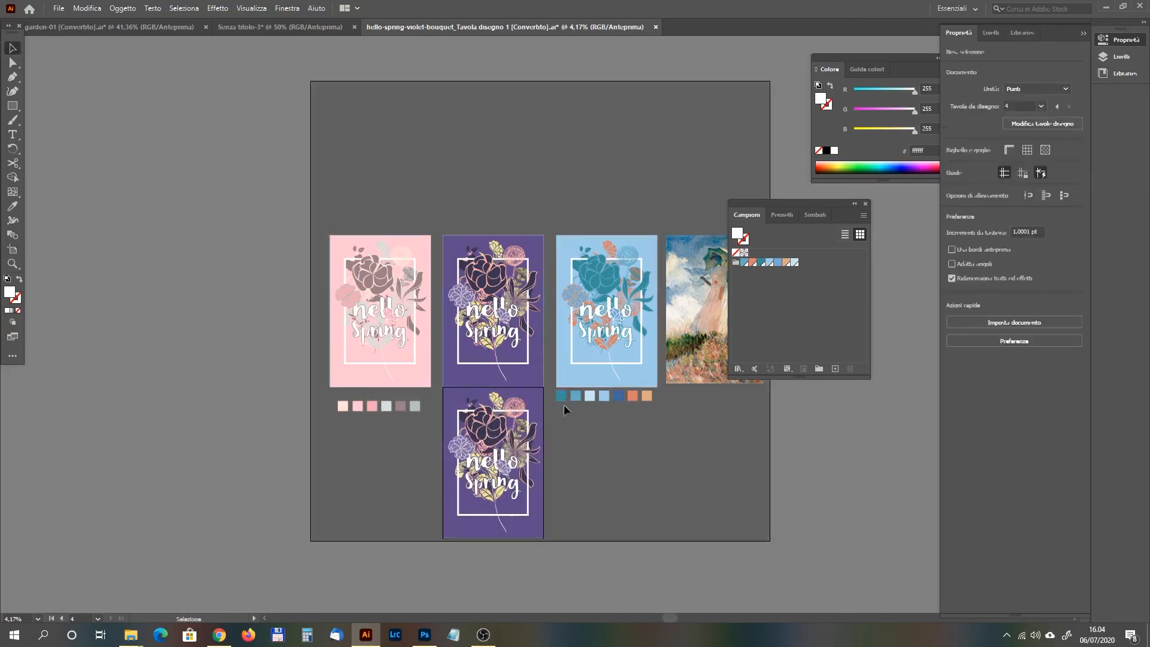
Step: Recolor all the artwork on the duplicated Hello Spring artboard with the Gruppo colori 4 color group
drag(550, 390, 441, 530)
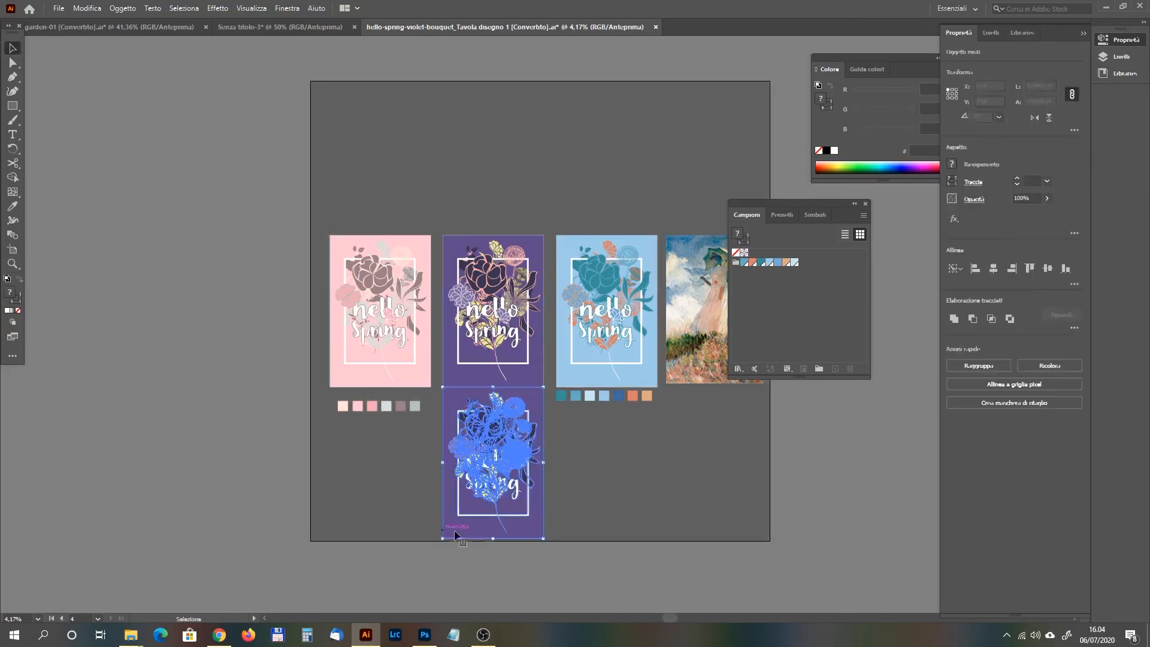
click(1049, 365)
click(351, 72)
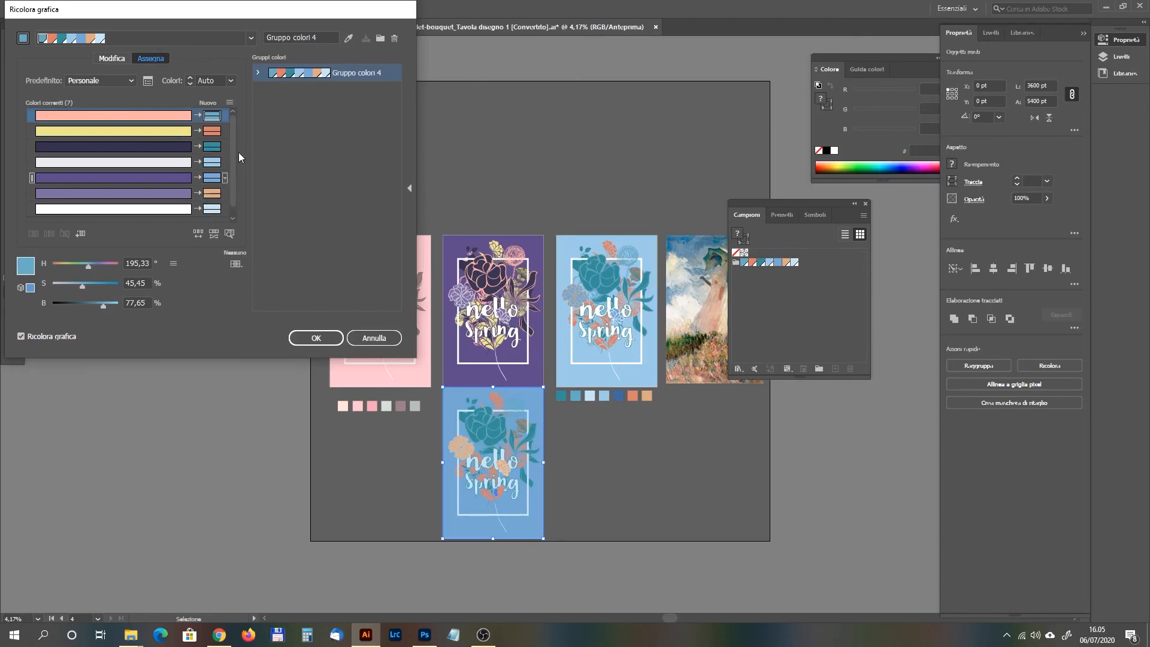
Step: Lighten the blue assigned to the dark purple background row to 35% saturation and 90% brightness
click(180, 177)
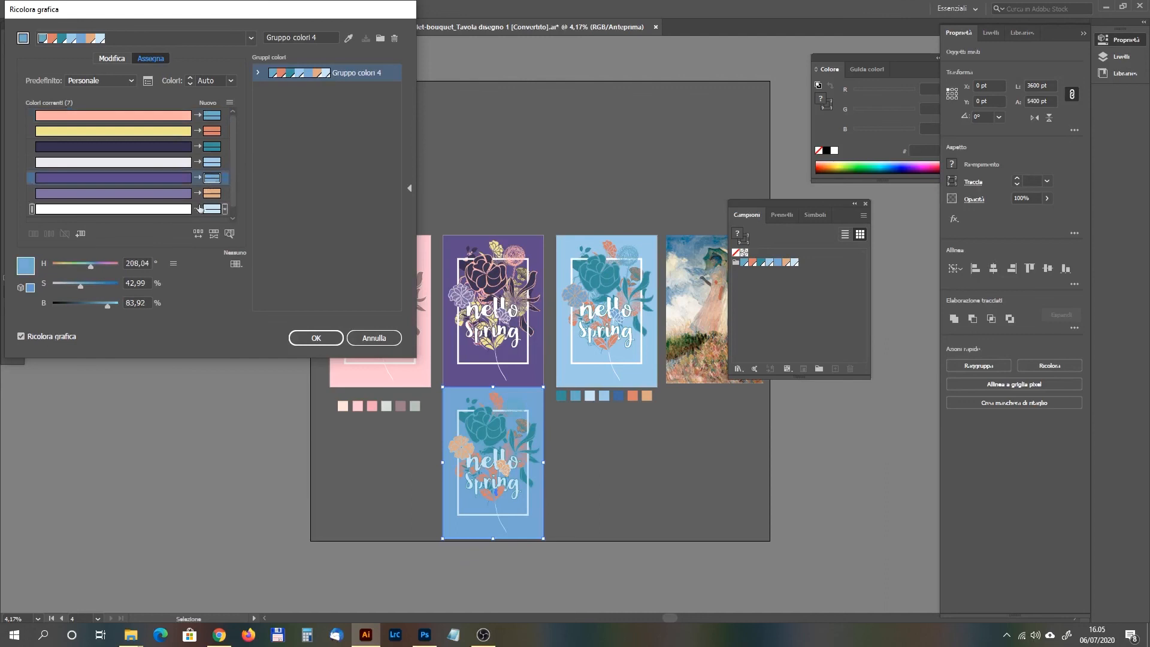
click(67, 286)
drag(72, 287, 73, 286)
click(114, 307)
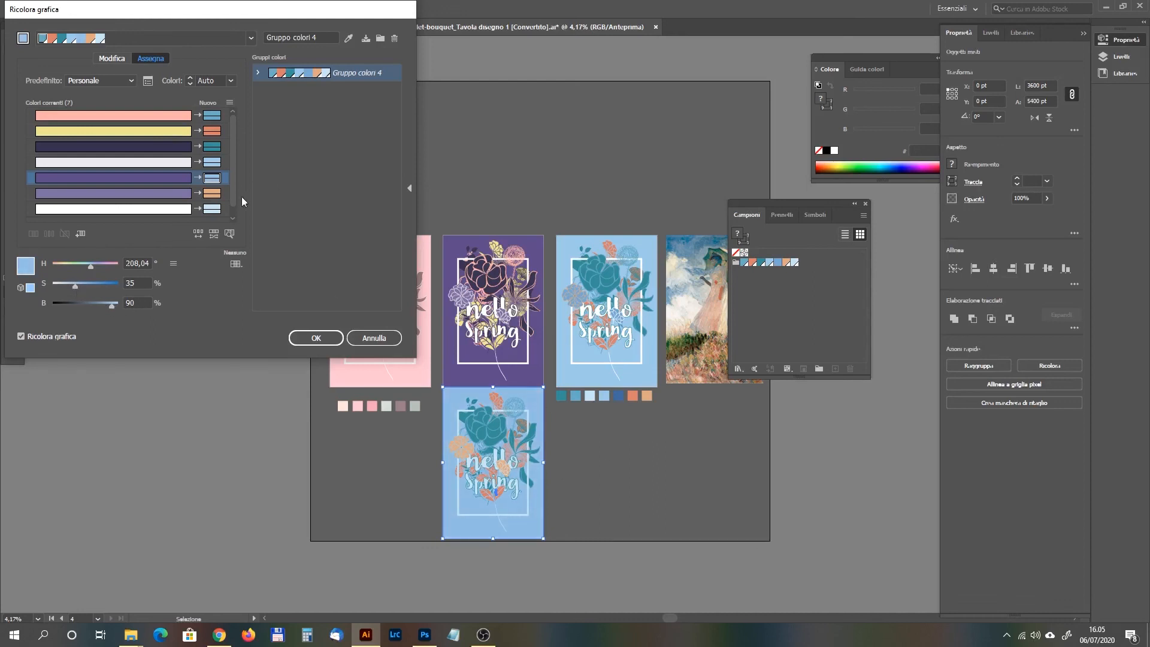
Step: Set the saturation of the color assigned to the white row to 0%, apply the recoloring and deselect the artwork
click(211, 209)
drag(64, 288, 45, 290)
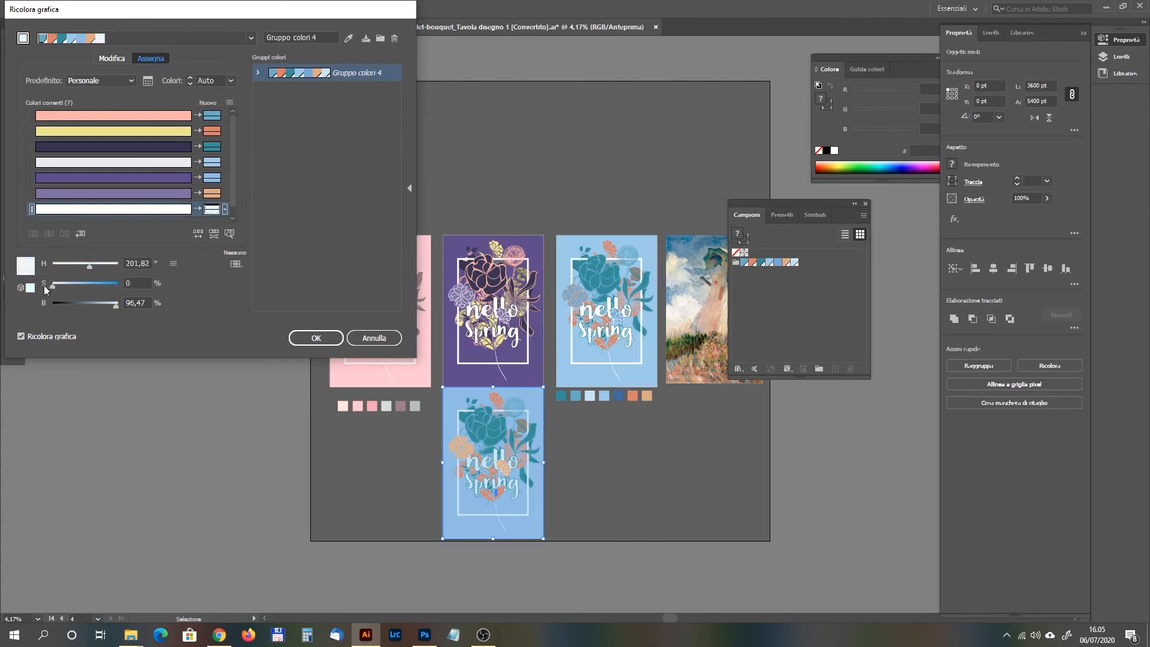
click(316, 338)
click(270, 203)
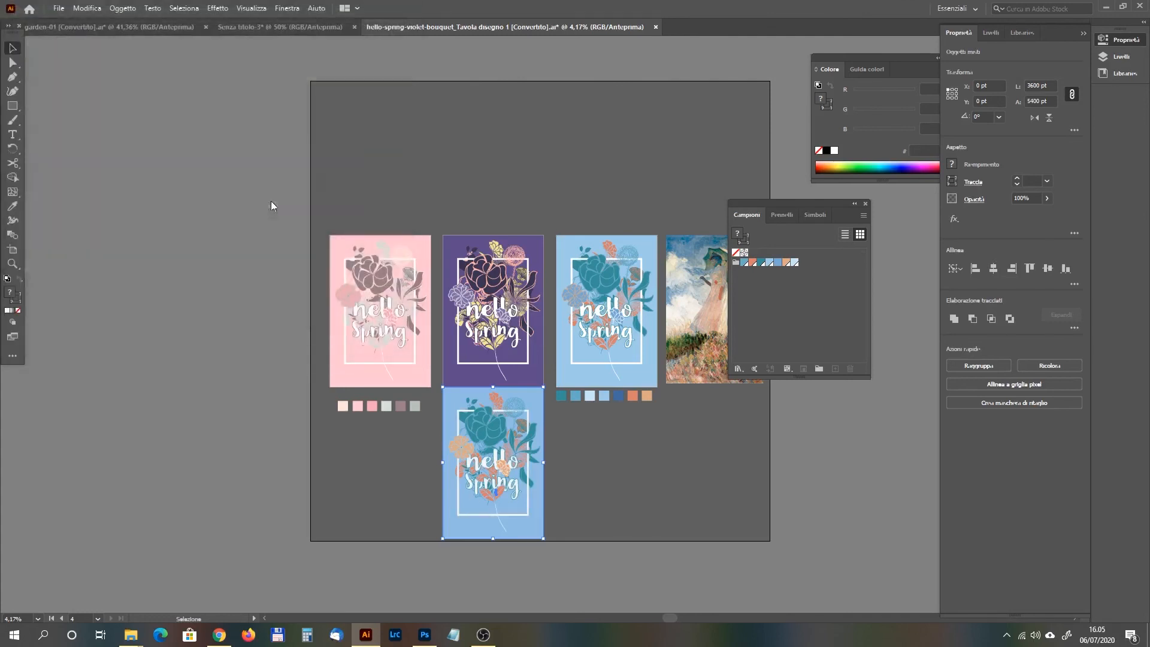
click(431, 193)
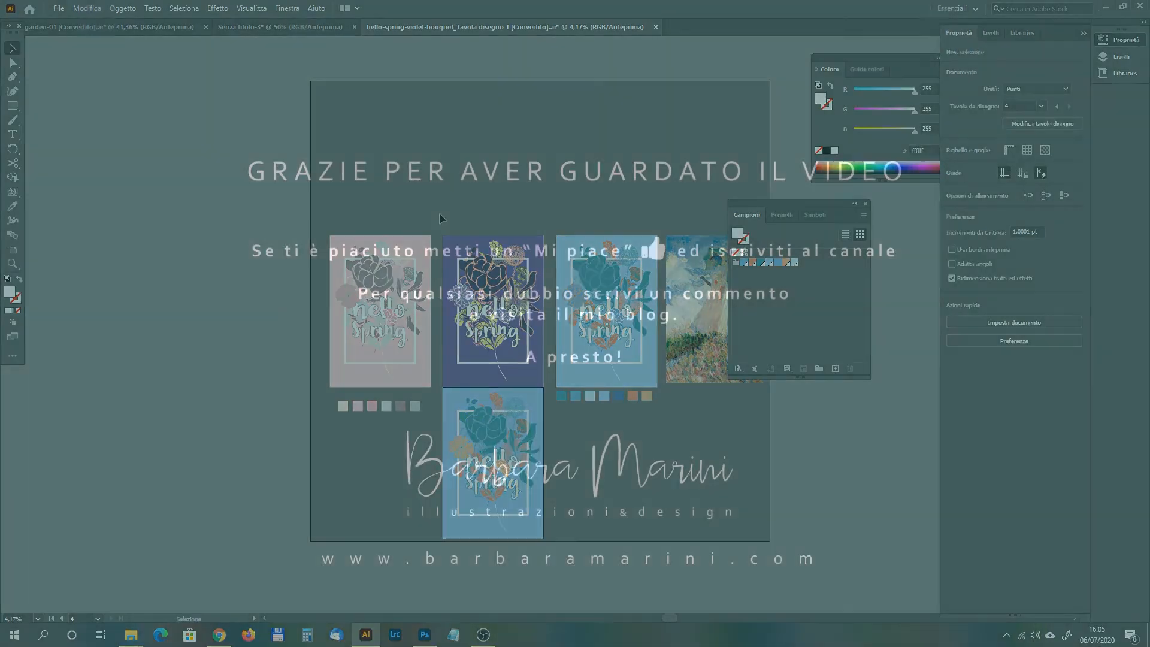